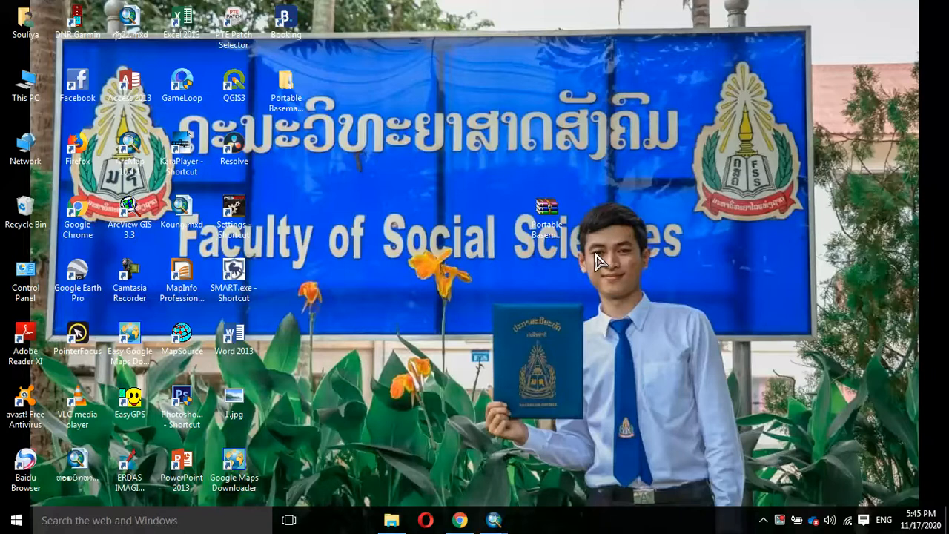
Step: Run PortableBasemapServer.exe as administrator from the desktop's Portable Basemap Server v3.1 folder and minimize the File Explorer windows
drag(285, 88, 599, 204)
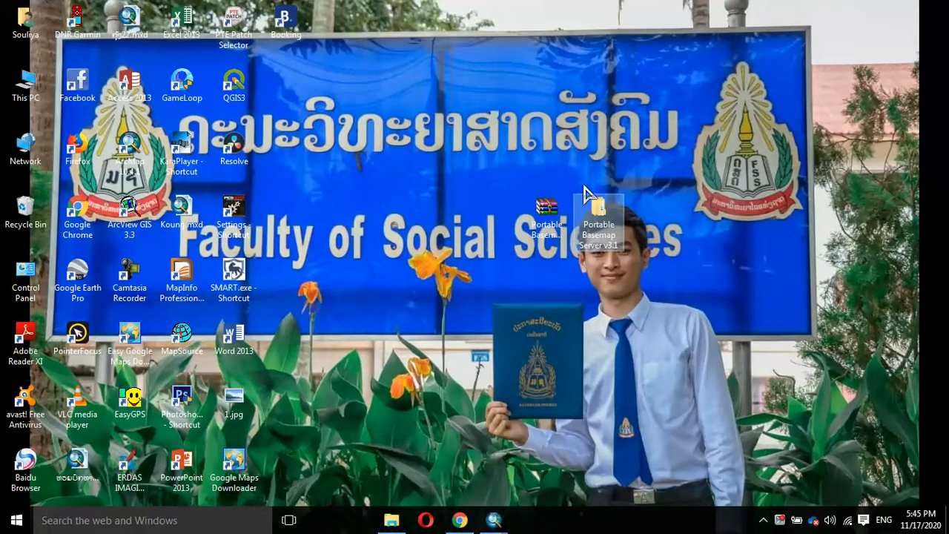
double_click(598, 206)
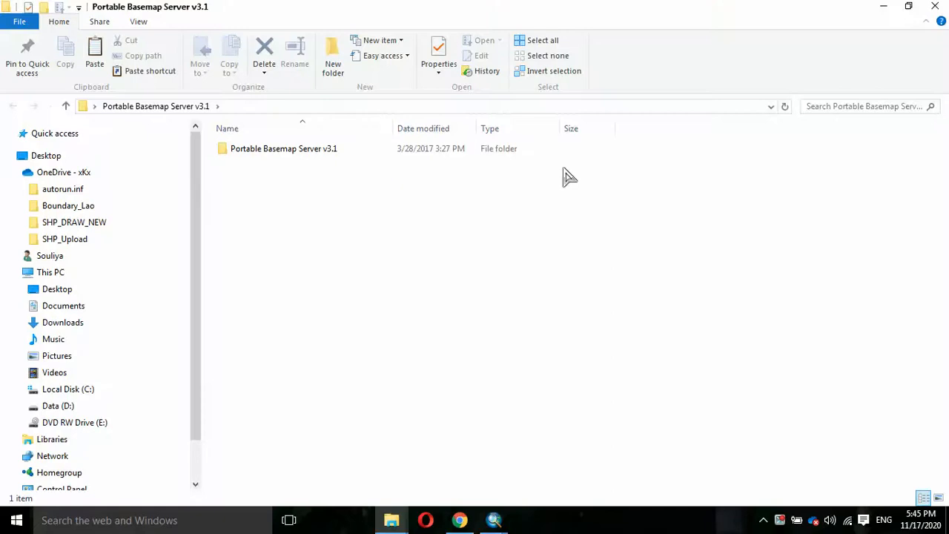
double_click(389, 151)
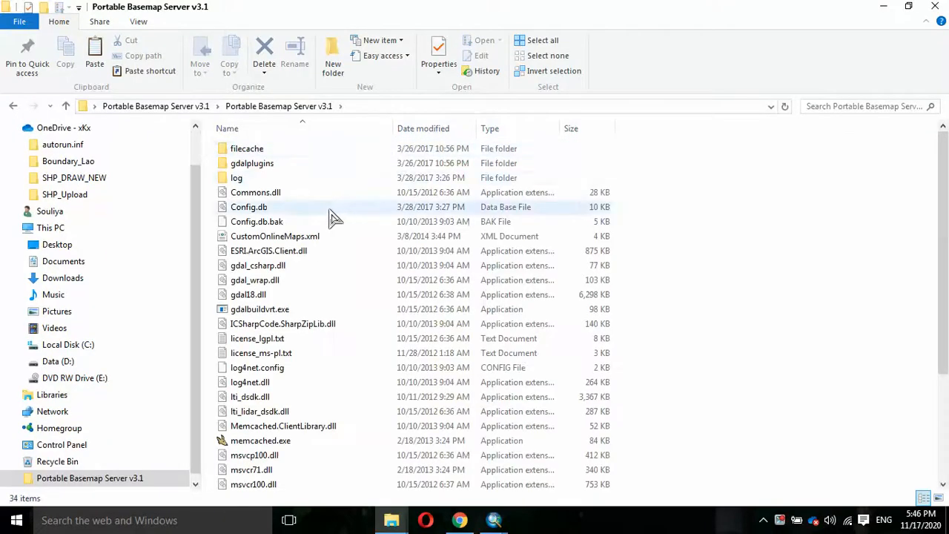
scroll(337, 215, down, 4)
click(326, 410)
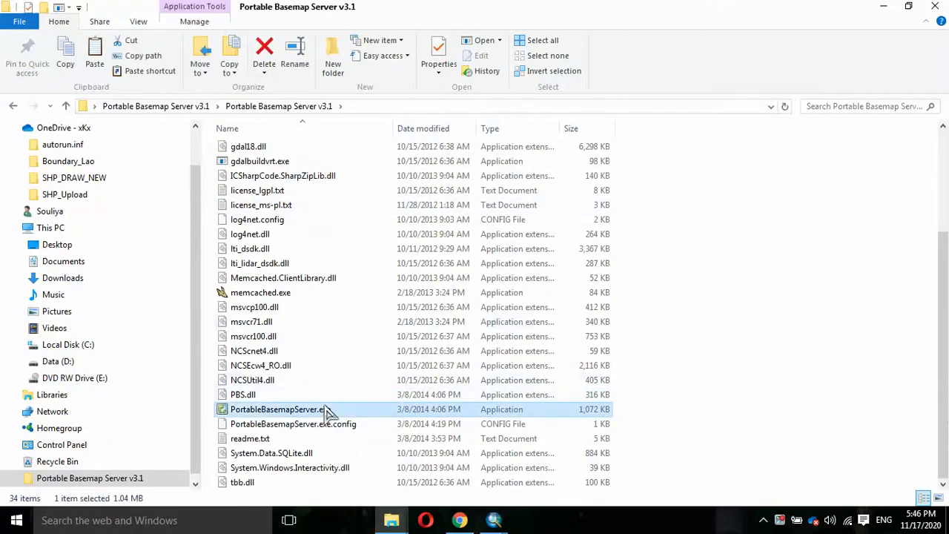
right_click(349, 406)
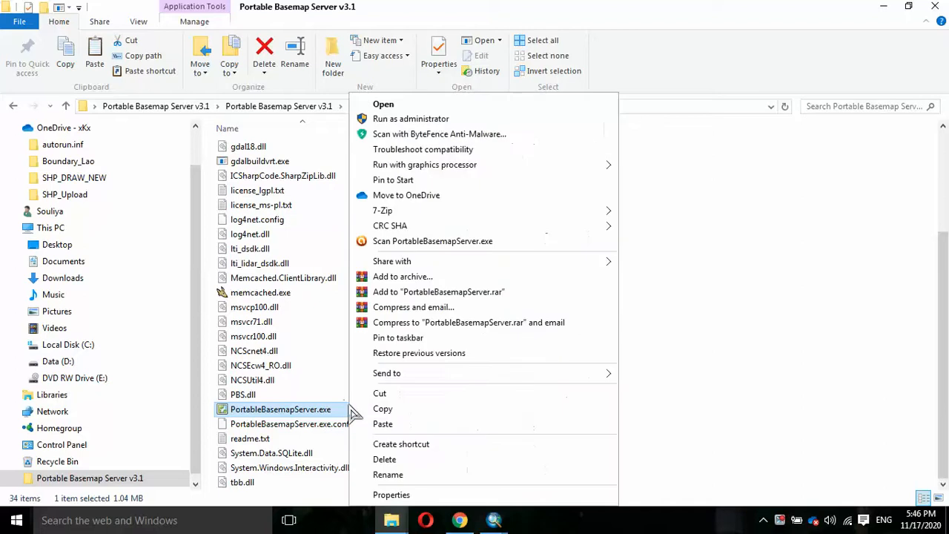
click(449, 121)
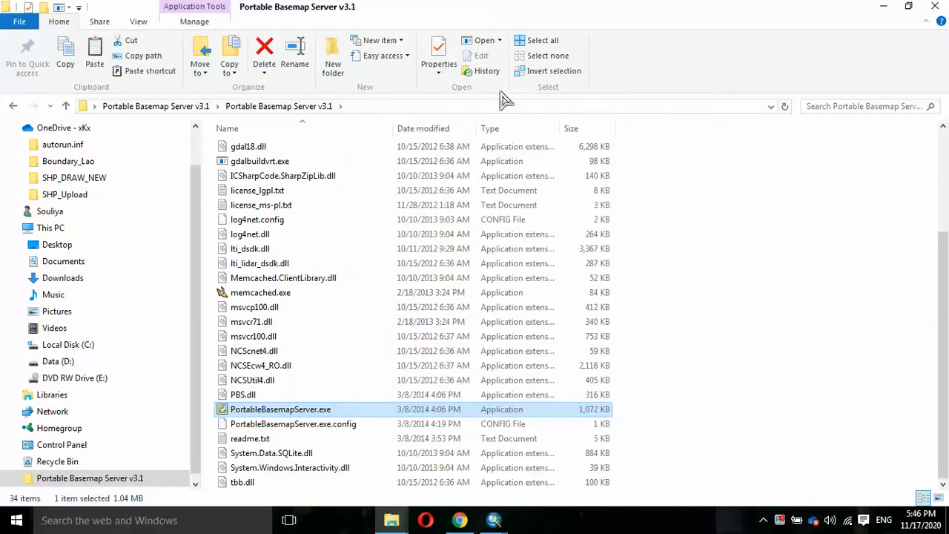
click(879, 7)
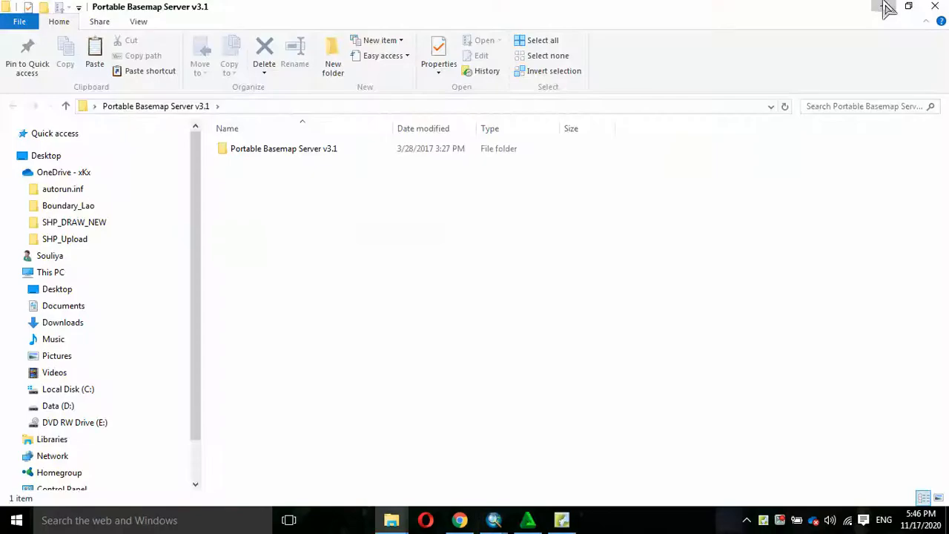
click(885, 7)
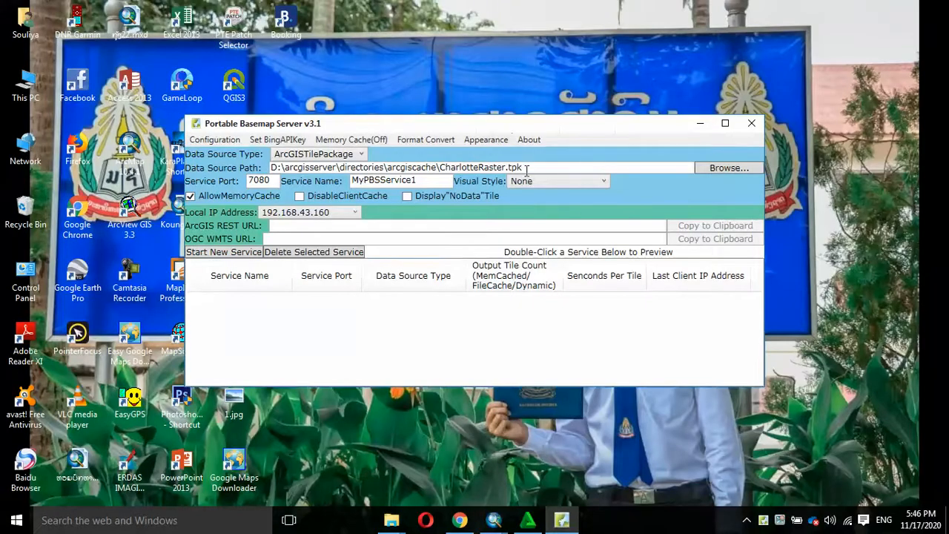
Step: Start a new service with the GoogleMapsImagery data source type and accept the test-only notice
drag(546, 120, 610, 71)
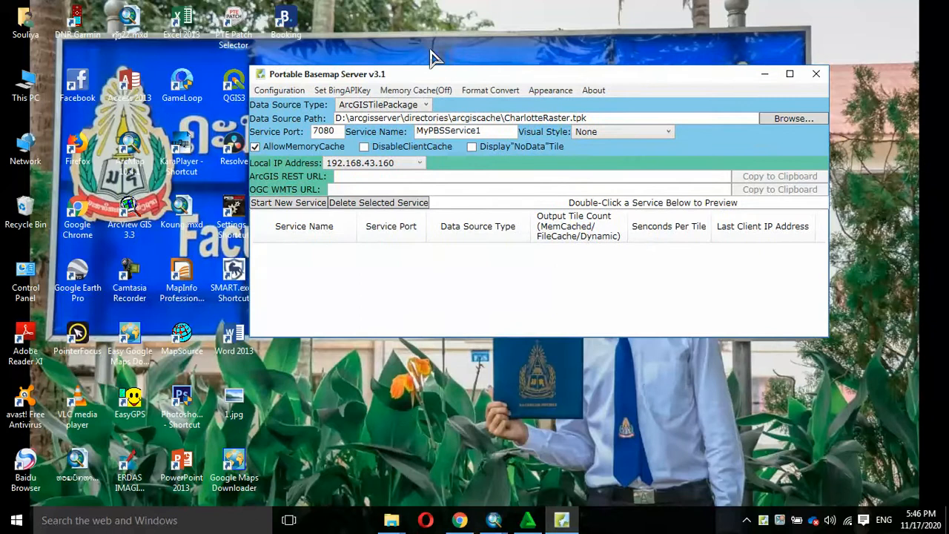
click(423, 105)
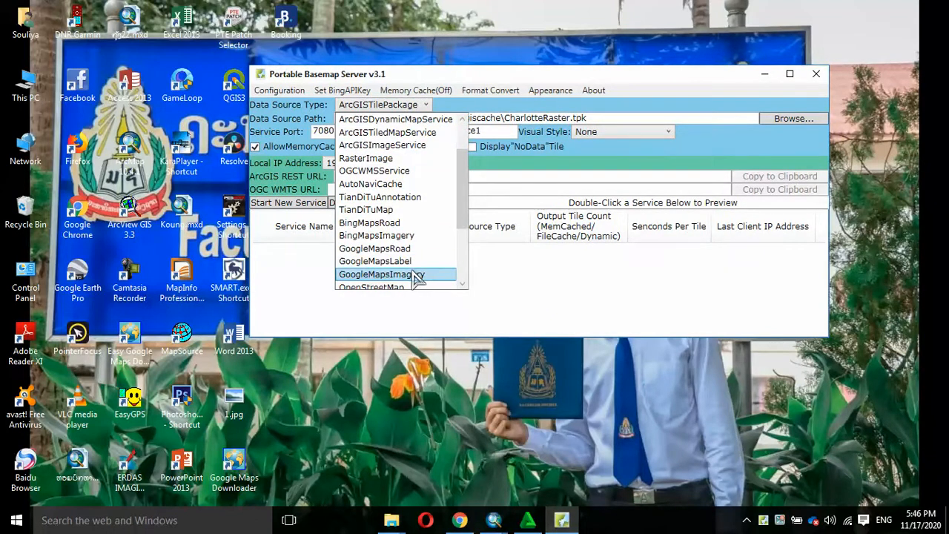
click(426, 275)
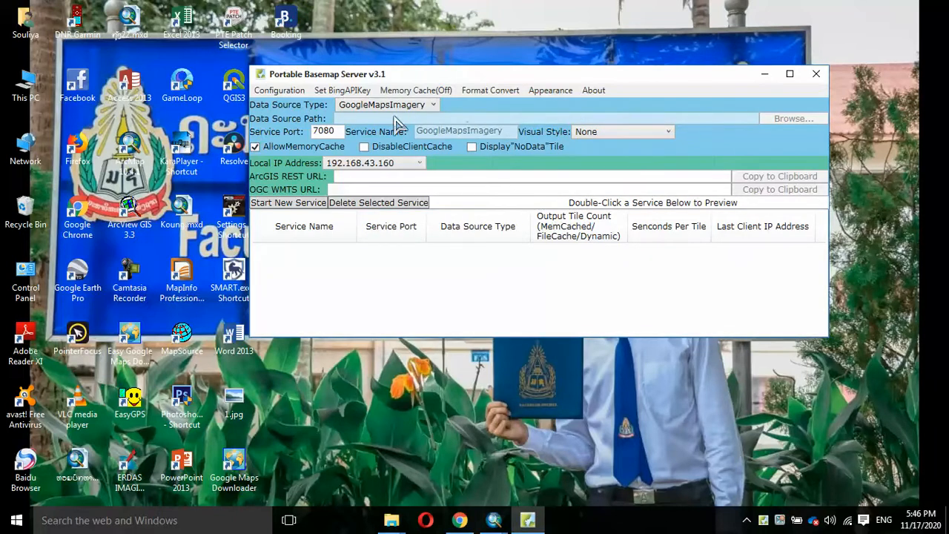
click(300, 205)
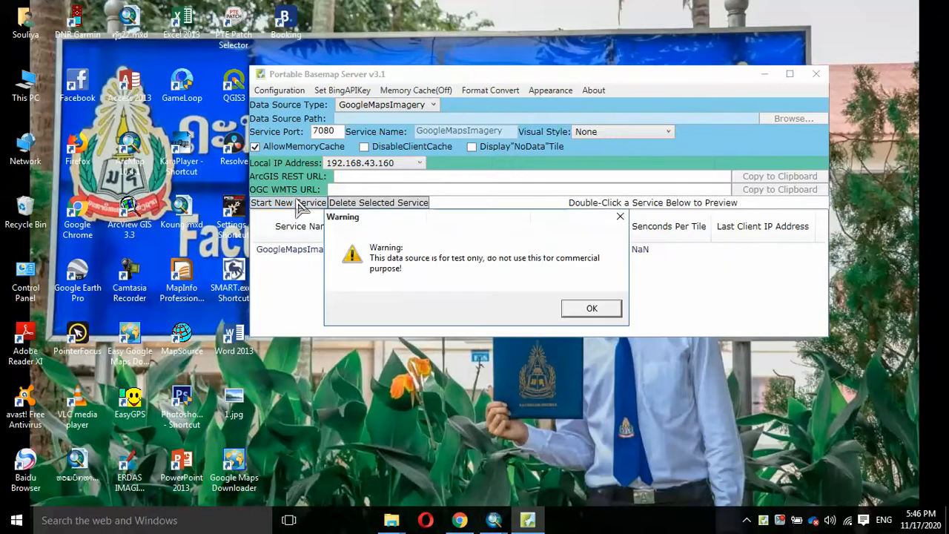
click(592, 308)
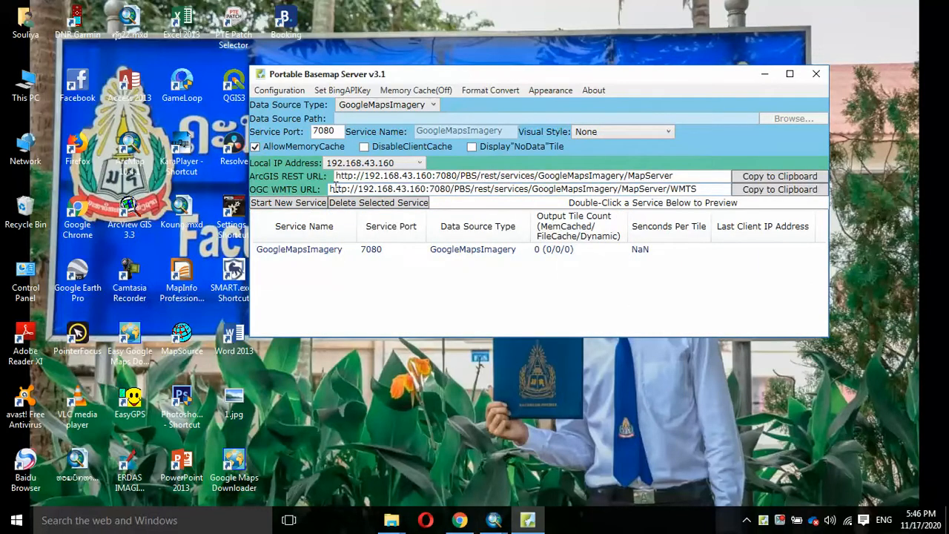
Step: Copy the OGC WMTS URL of the GoogleMapsImagery service to the clipboard
drag(332, 189, 671, 193)
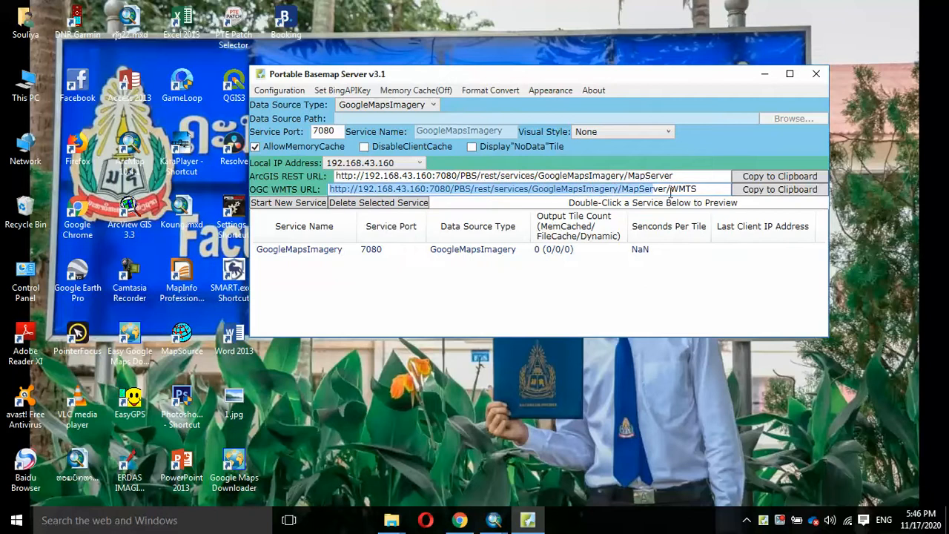
click(711, 188)
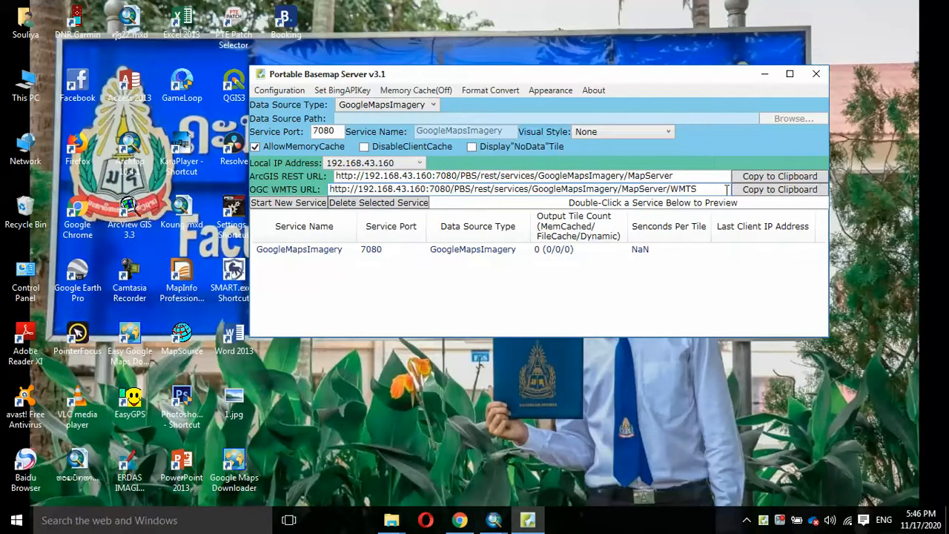
click(771, 190)
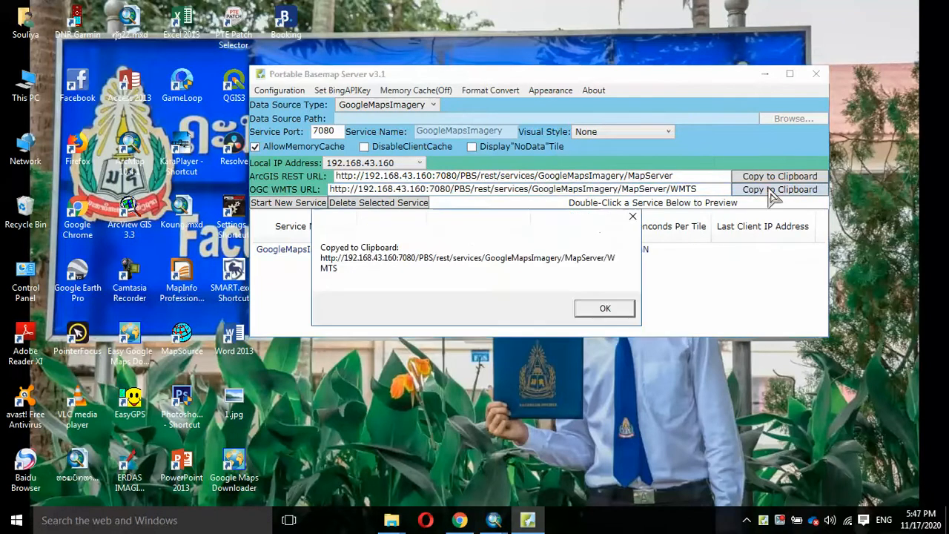
click(604, 309)
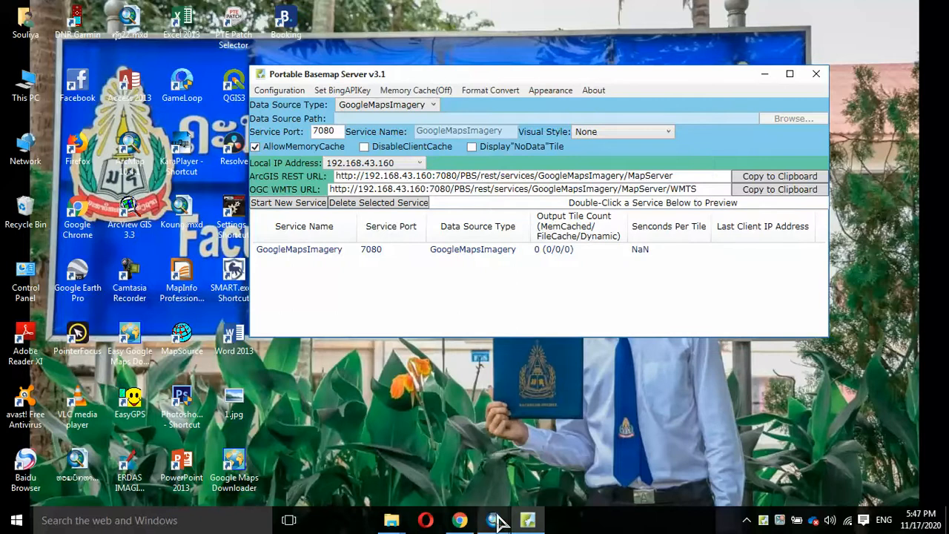
Step: Switch to ArcMap and, in the Catalog, collapse Folder Connections and expand GIS Servers
mouse_move(490, 511)
click(455, 477)
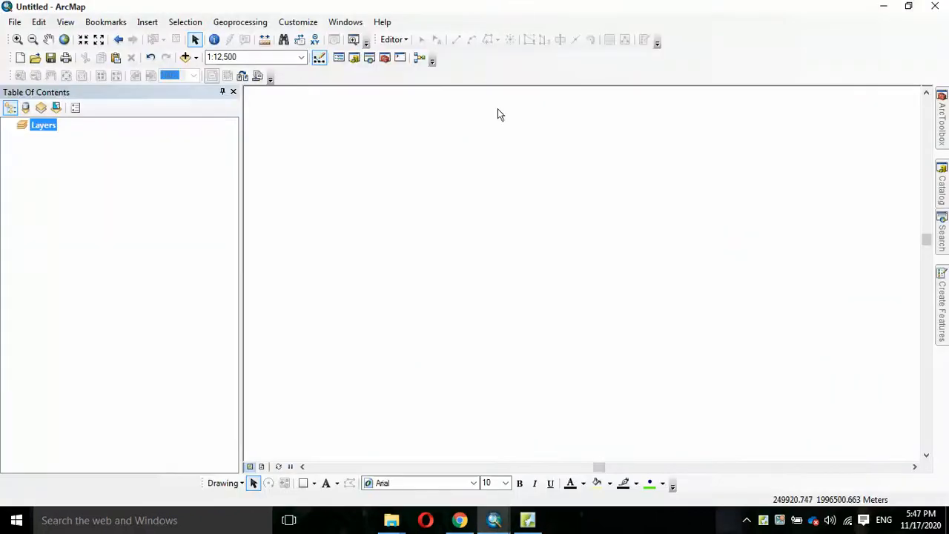
mouse_move(941, 185)
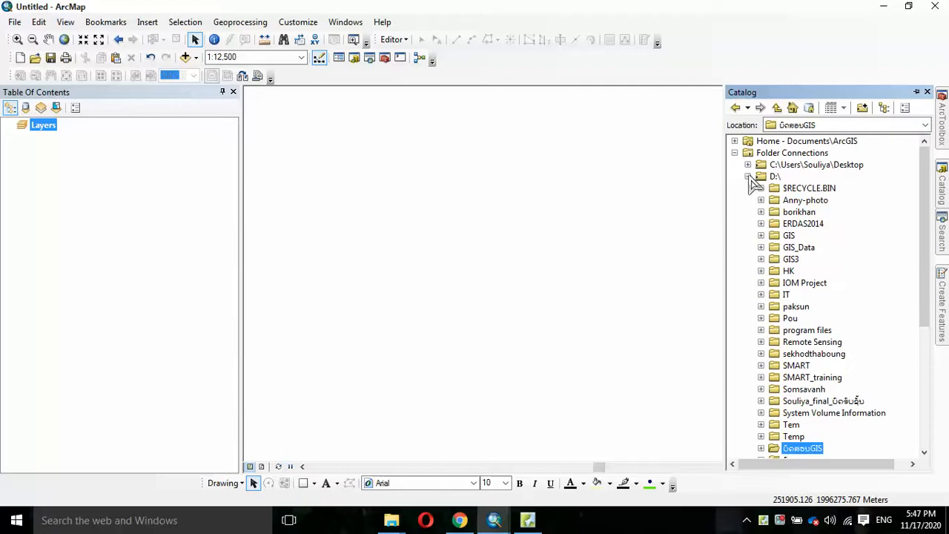
click(747, 176)
click(734, 235)
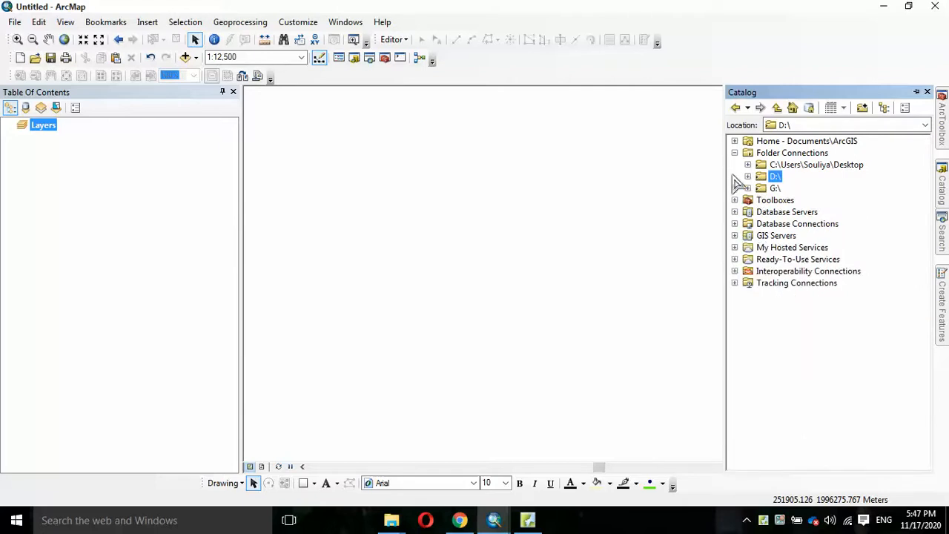
click(734, 152)
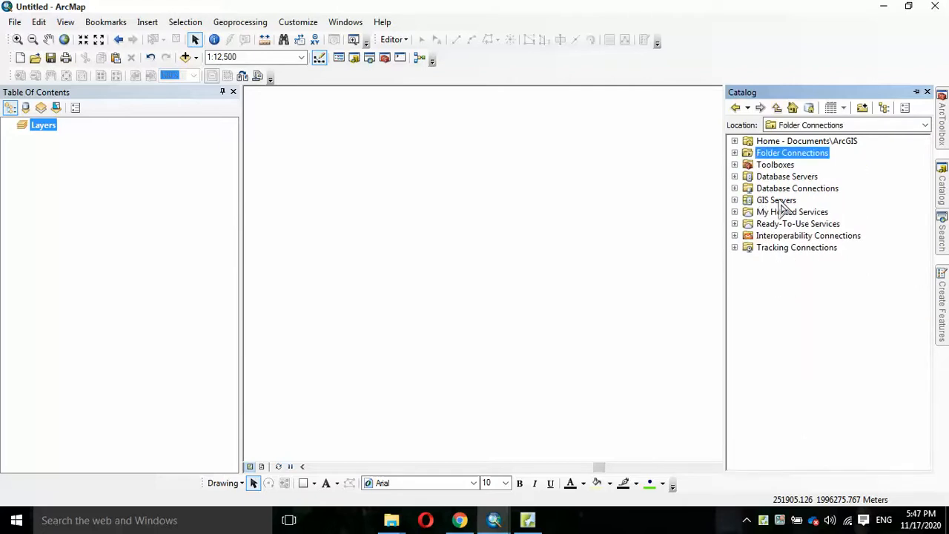
click(777, 203)
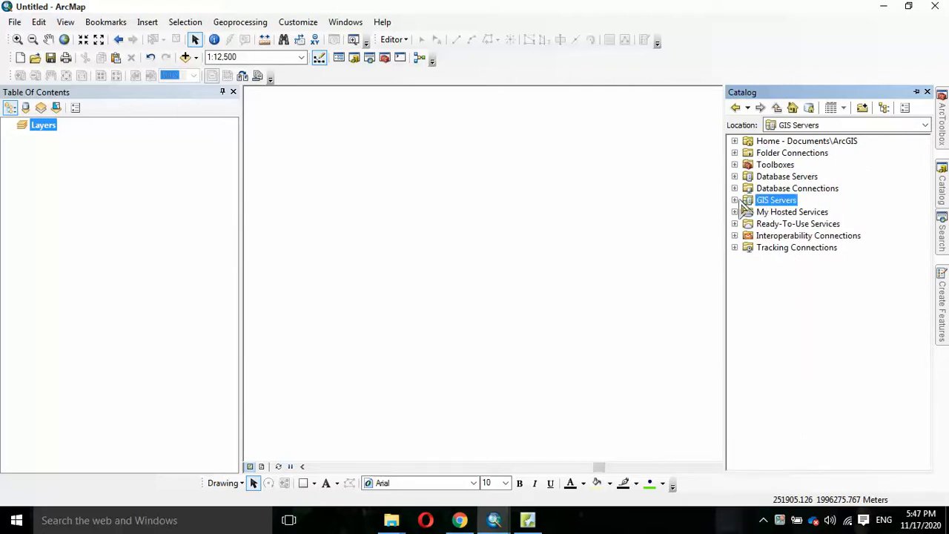
click(735, 200)
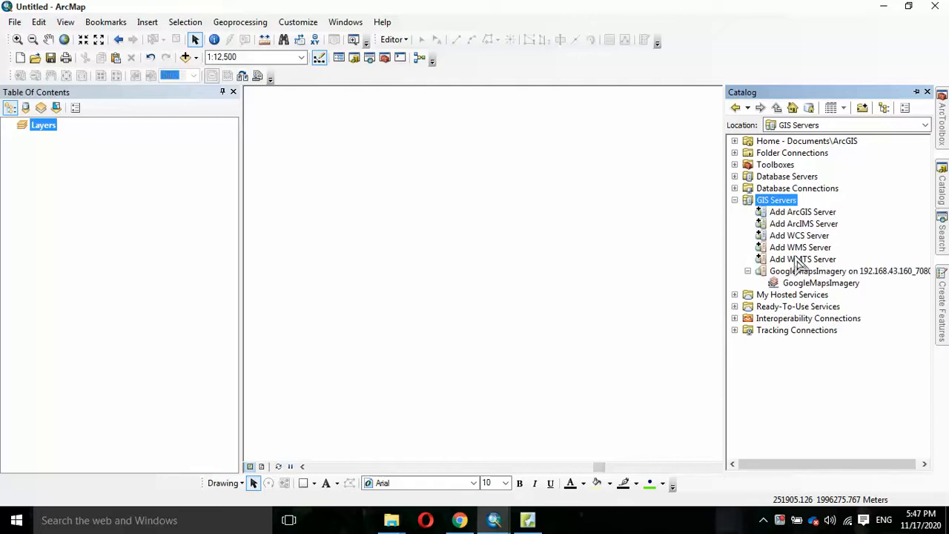
Step: Add a WMTS server using the copied GoogleMapsImagery WMTS URL, retrieving its layers before confirming
click(801, 260)
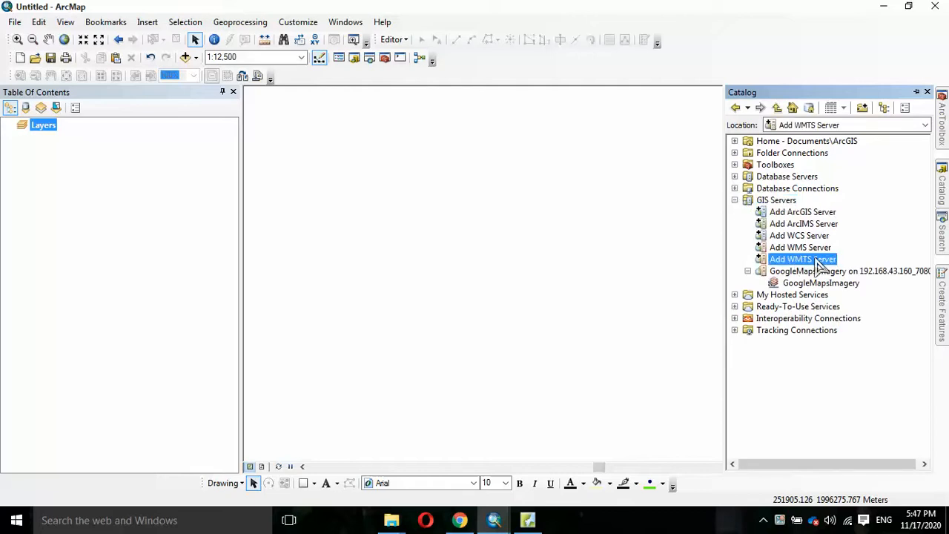
double_click(814, 258)
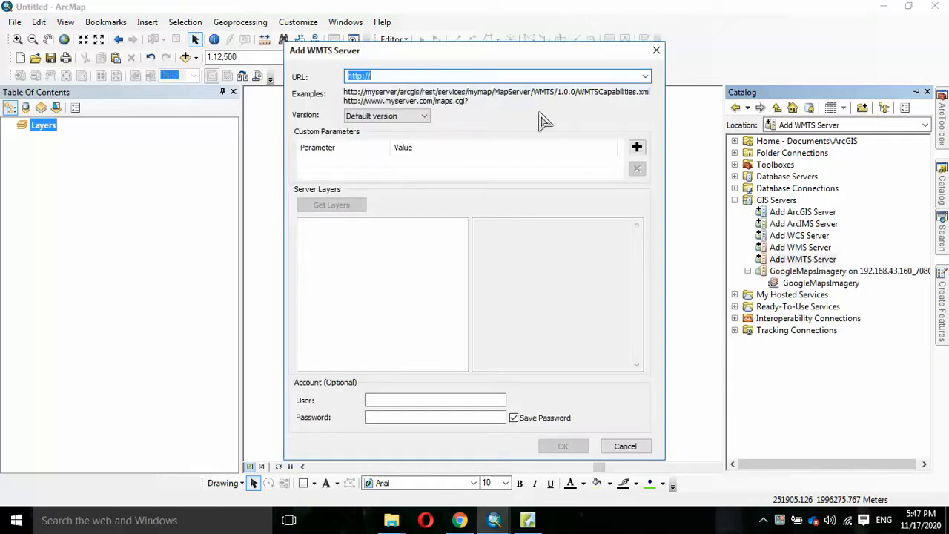
right_click(445, 77)
click(480, 137)
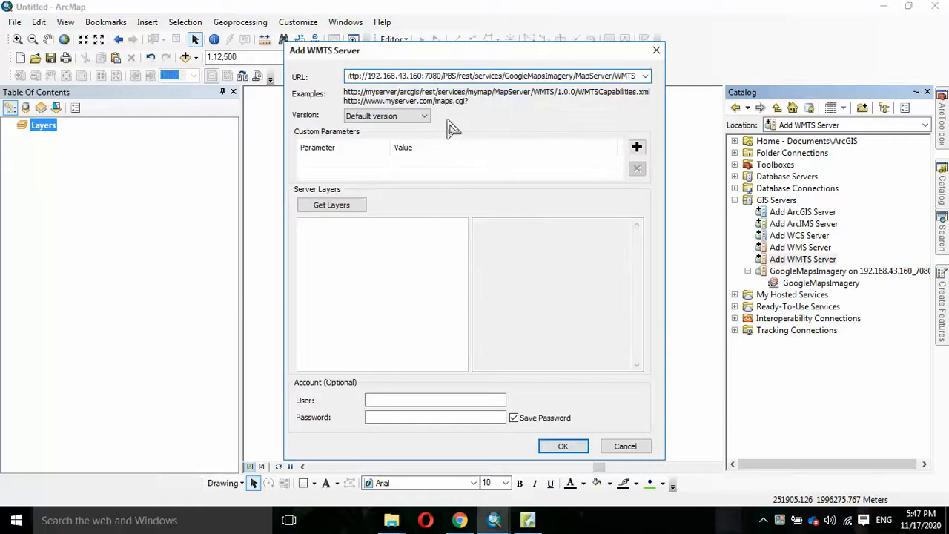
click(357, 208)
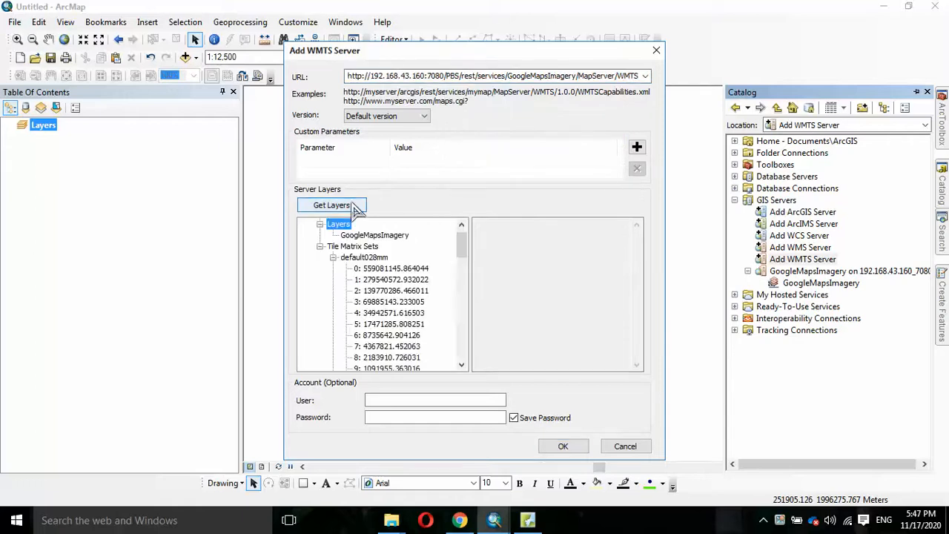
scroll(400, 297, down, 10)
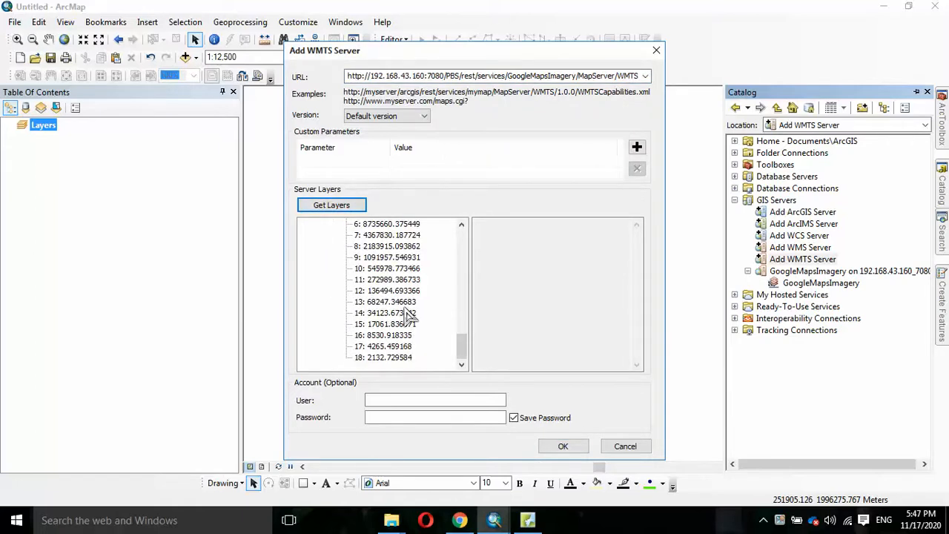
click(557, 445)
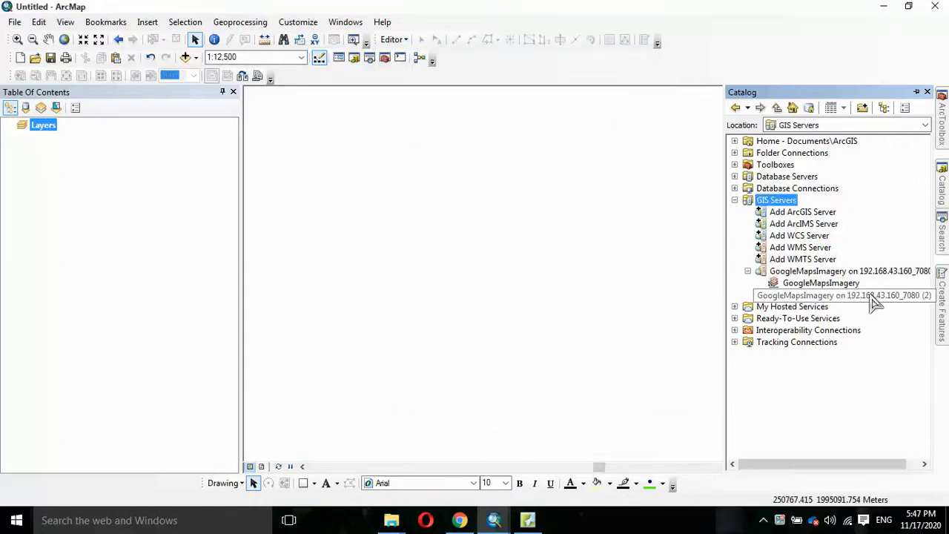
Step: Expand the newly added GoogleMapsImagery server connection and add its GoogleMapsImagery layer to the map
click(772, 298)
click(747, 294)
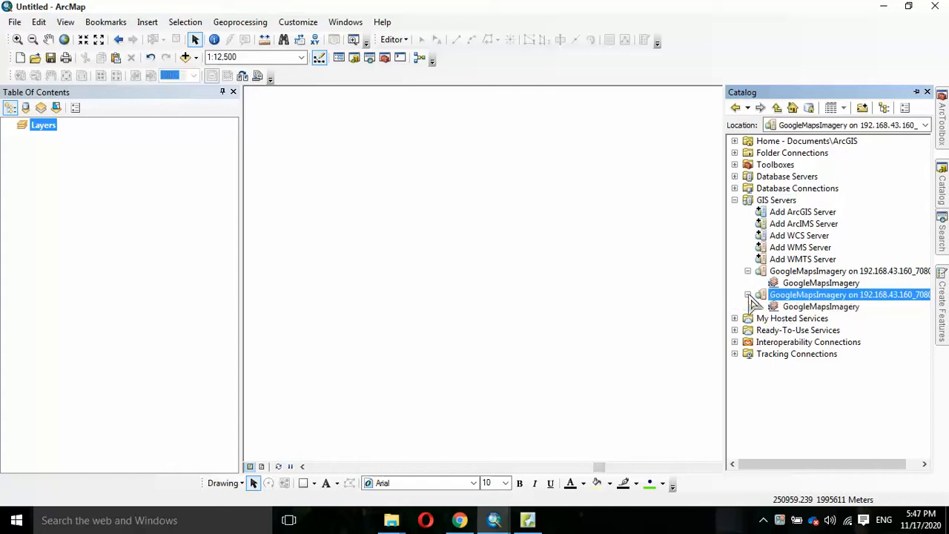
click(812, 307)
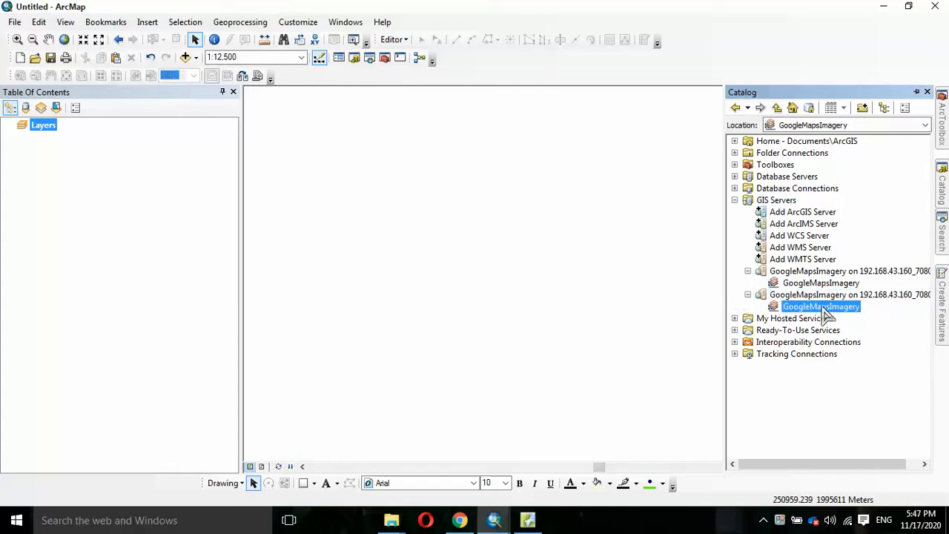
drag(402, 274, 399, 273)
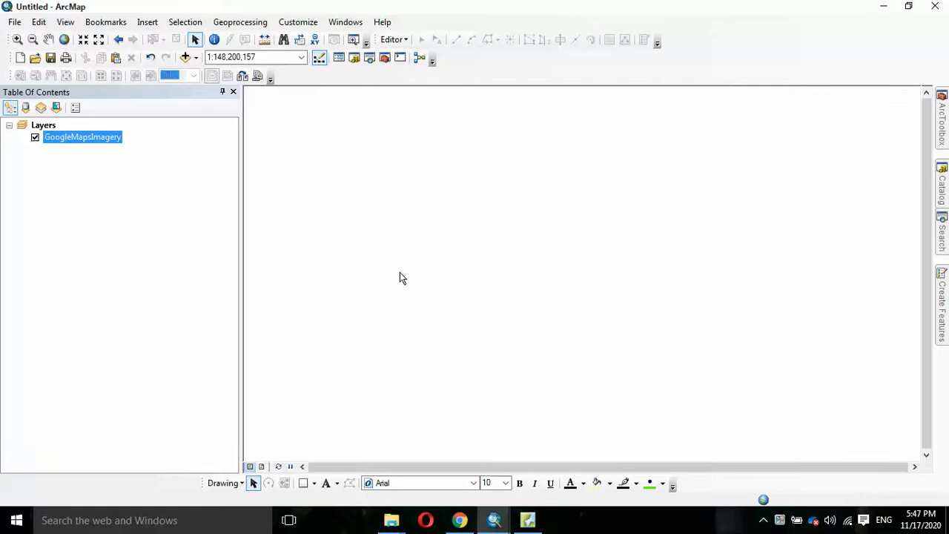
Step: Examine the GoogleMapsImagery layer from continental extent to city streets at several map scales
scroll(578, 256, up, 5)
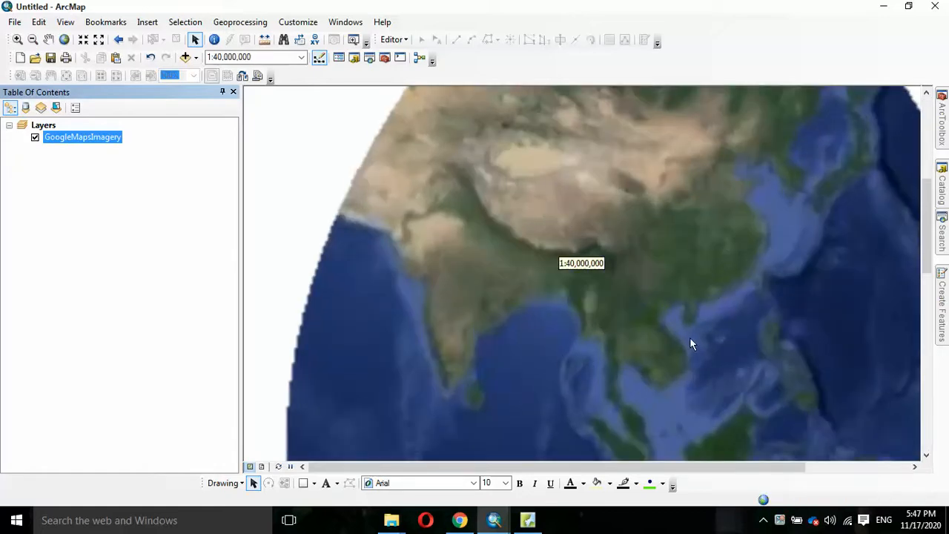
scroll(659, 337, up, 5)
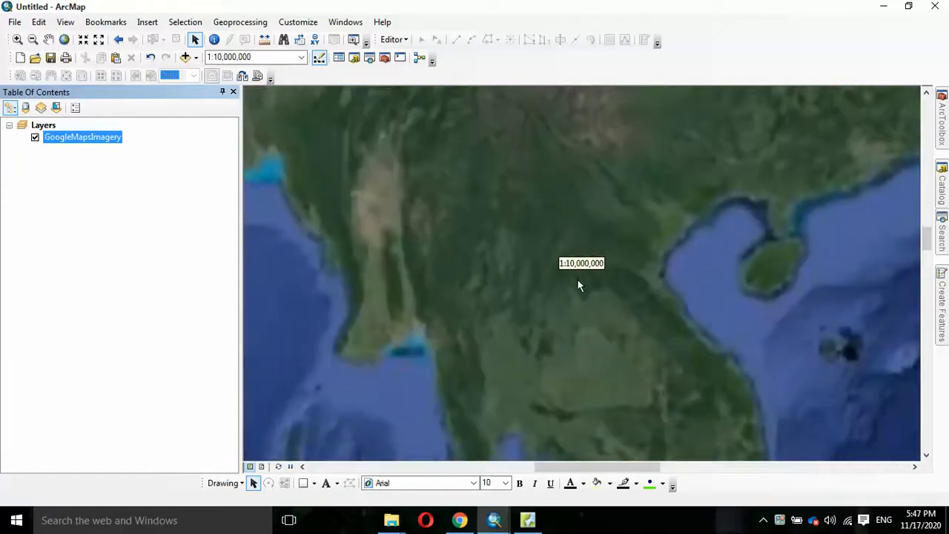
scroll(588, 300, up, 4)
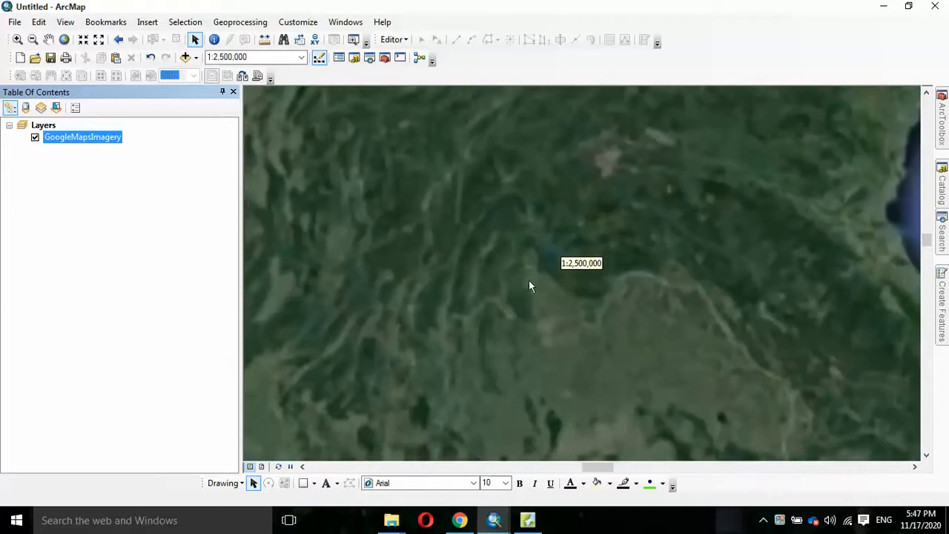
scroll(544, 318, up, 4)
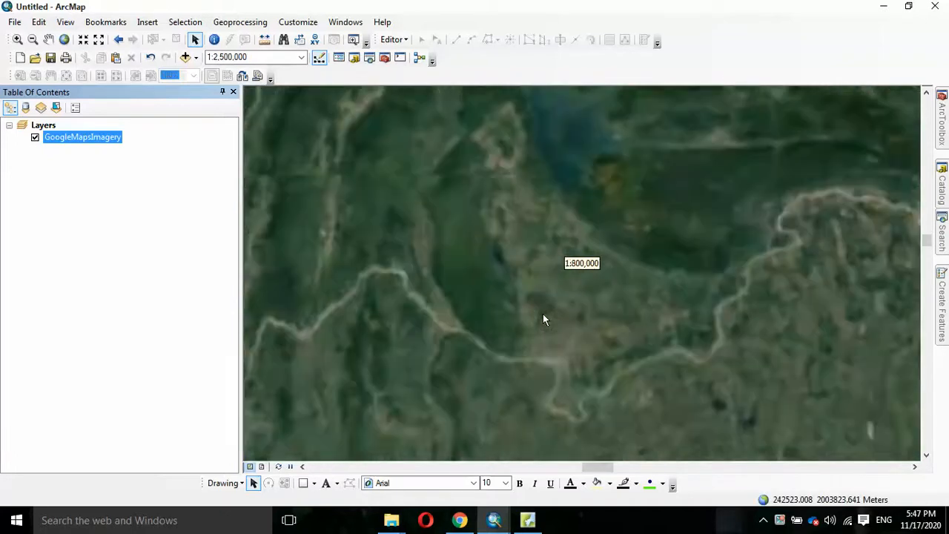
scroll(573, 396, up, 3)
scroll(587, 386, up, 2)
drag(522, 416, 577, 220)
scroll(577, 215, up, 3)
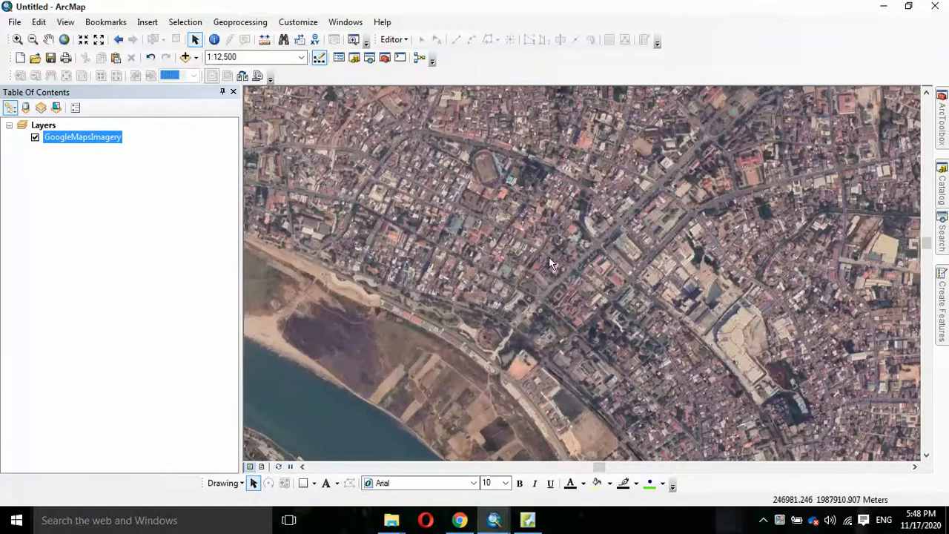
drag(689, 163, 551, 306)
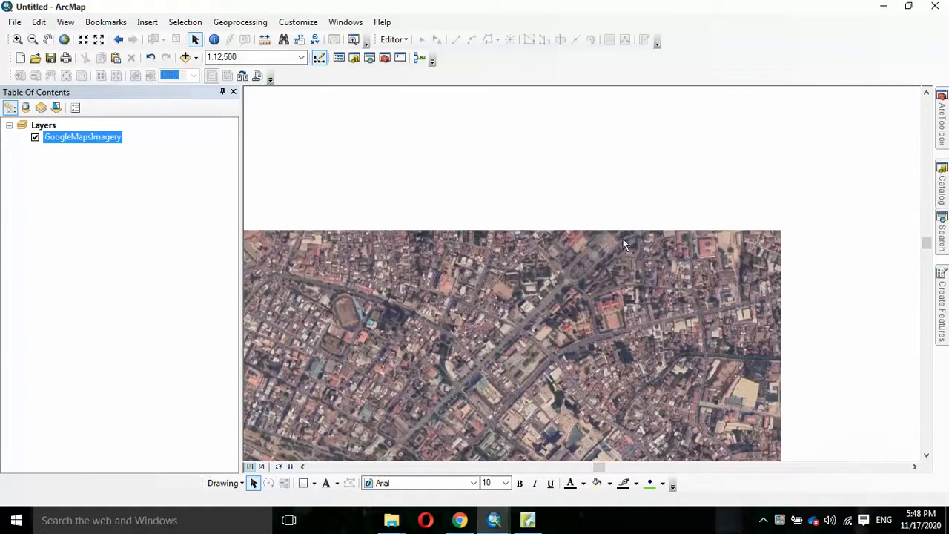
scroll(589, 296, up, 1)
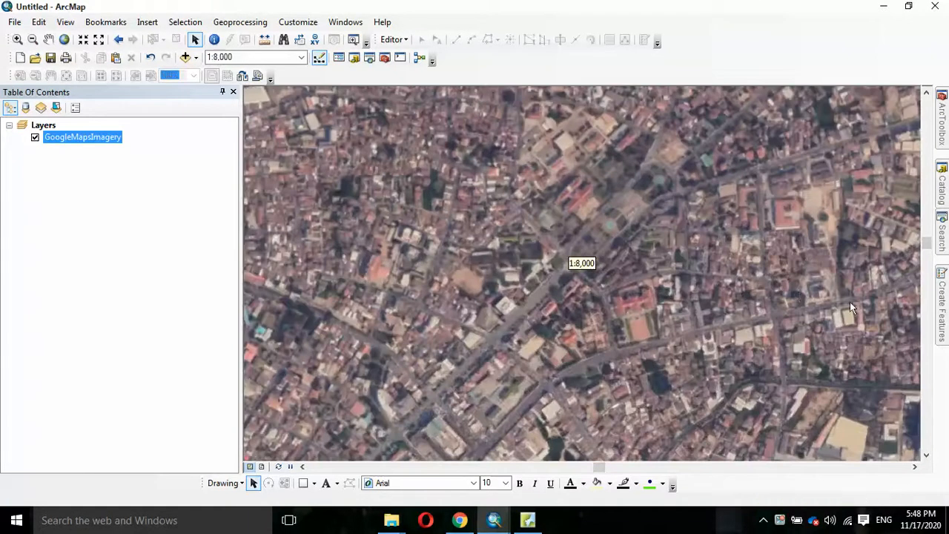
scroll(593, 312, down, 2)
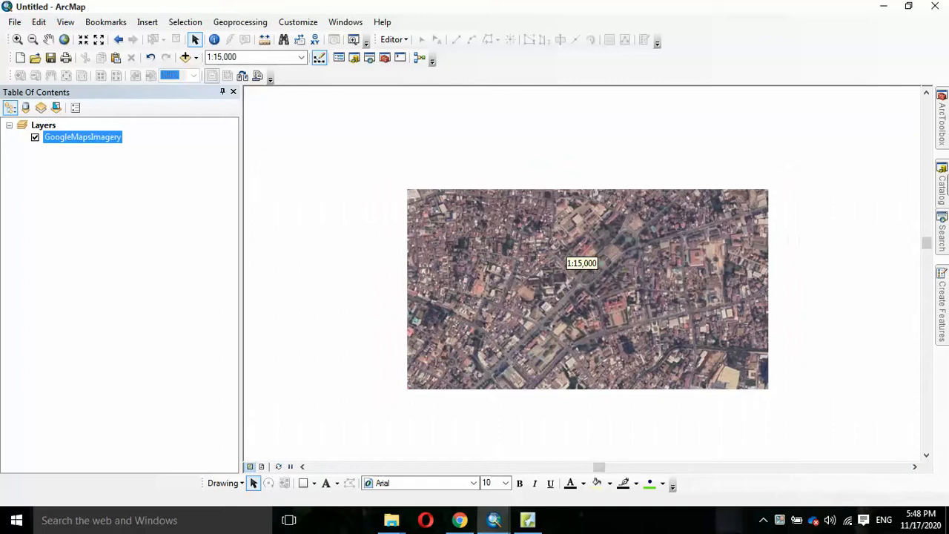
Step: Add the l_dist_bnd_2015.shp shapefile to the map from the Vector > District folder within the GIS folder on D:
click(941, 182)
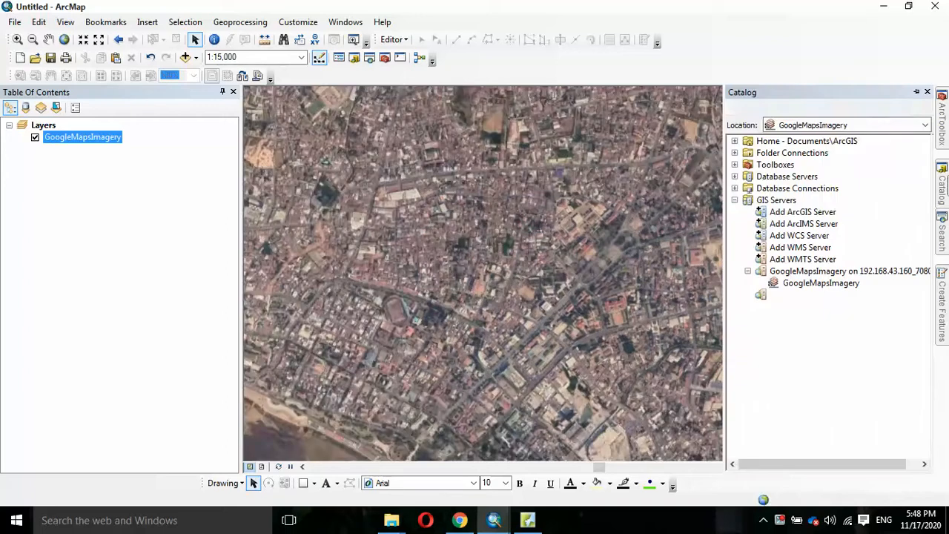
click(735, 200)
click(734, 153)
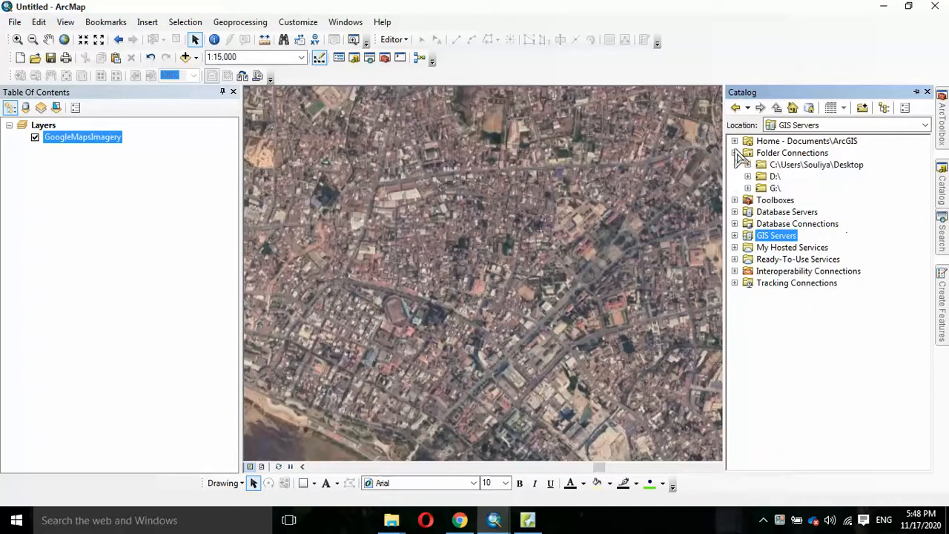
click(748, 177)
scroll(796, 289, down, 5)
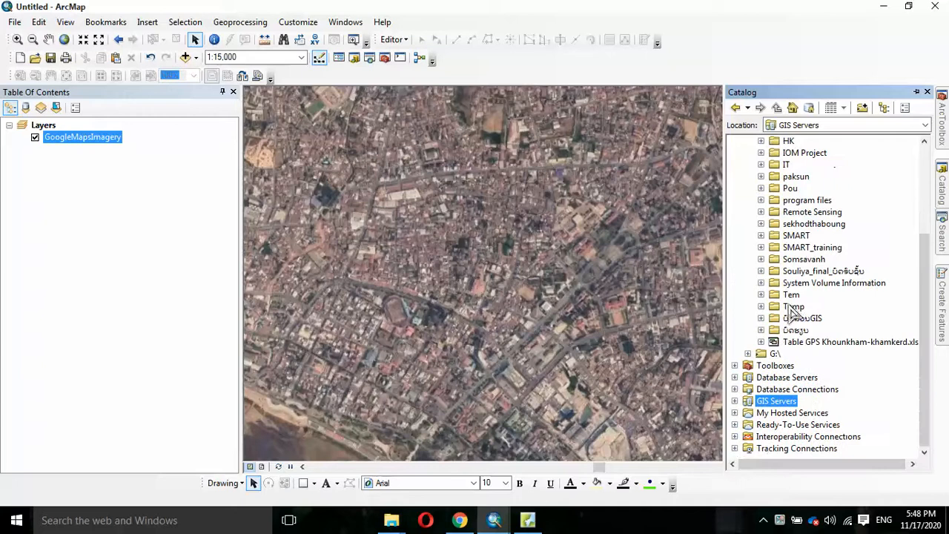
double_click(806, 319)
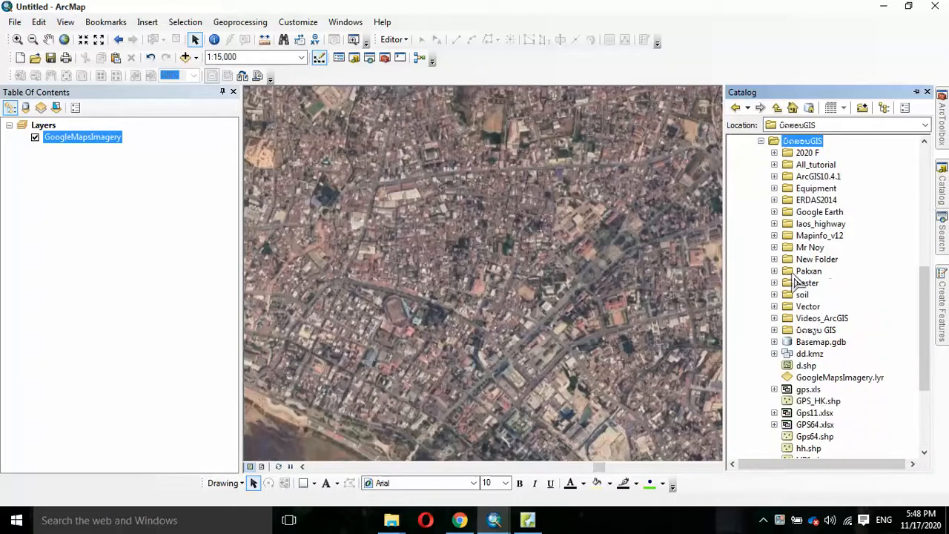
double_click(803, 307)
double_click(829, 318)
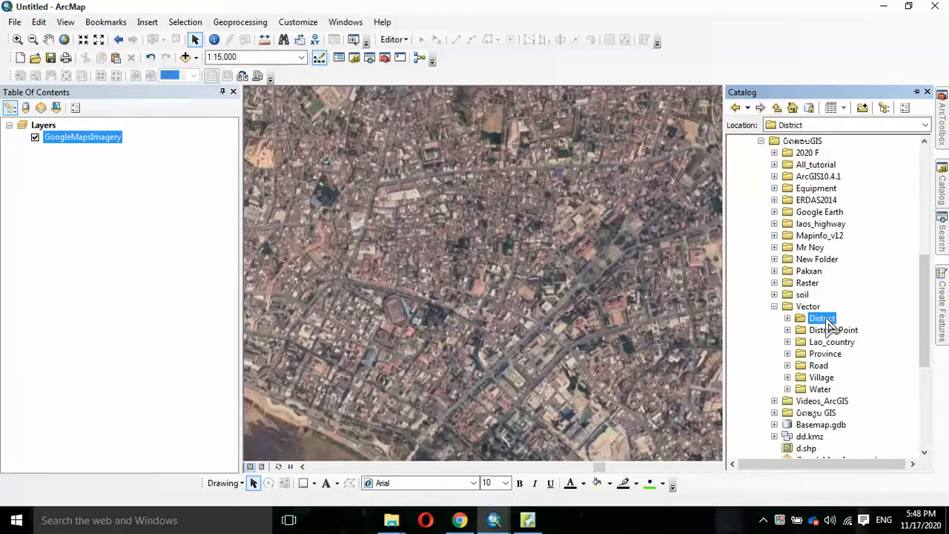
drag(838, 333, 412, 221)
Step: Symbolize the l_dist_bnd_2015 layer with a hollow fill and a red outline of width 1
scroll(542, 267, down, 3)
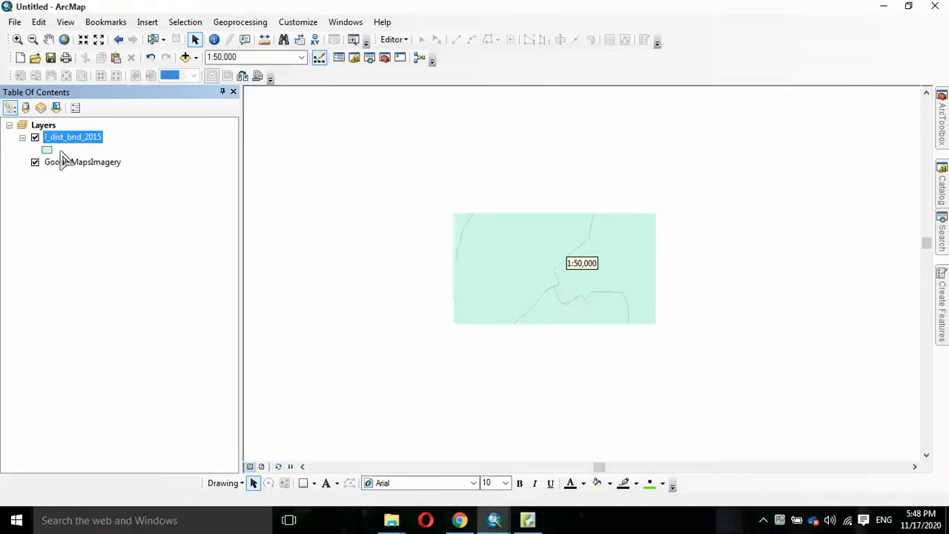
click(46, 151)
click(160, 206)
click(446, 200)
click(436, 228)
click(436, 296)
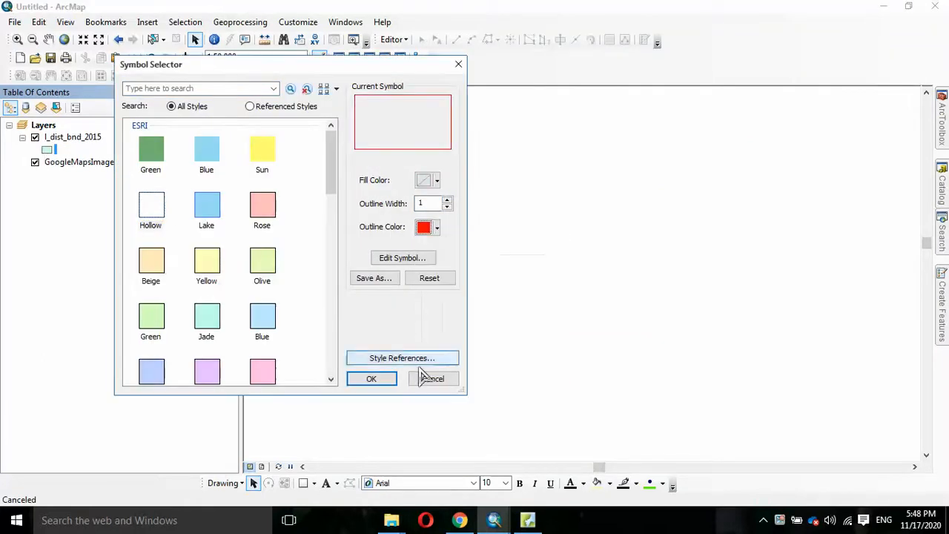
click(387, 382)
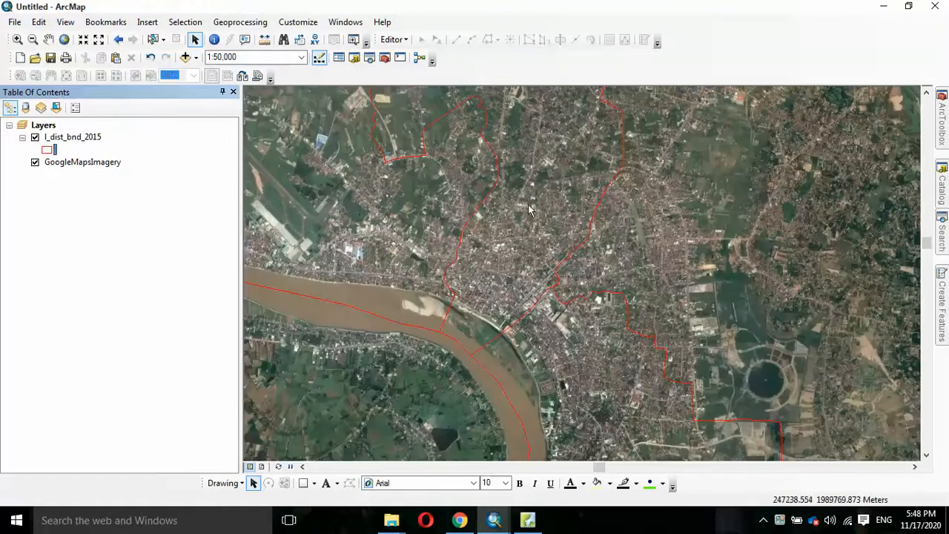
Step: Examine how the red district boundaries overlay the Google imagery across the city and its northern outskirts
drag(532, 189, 535, 329)
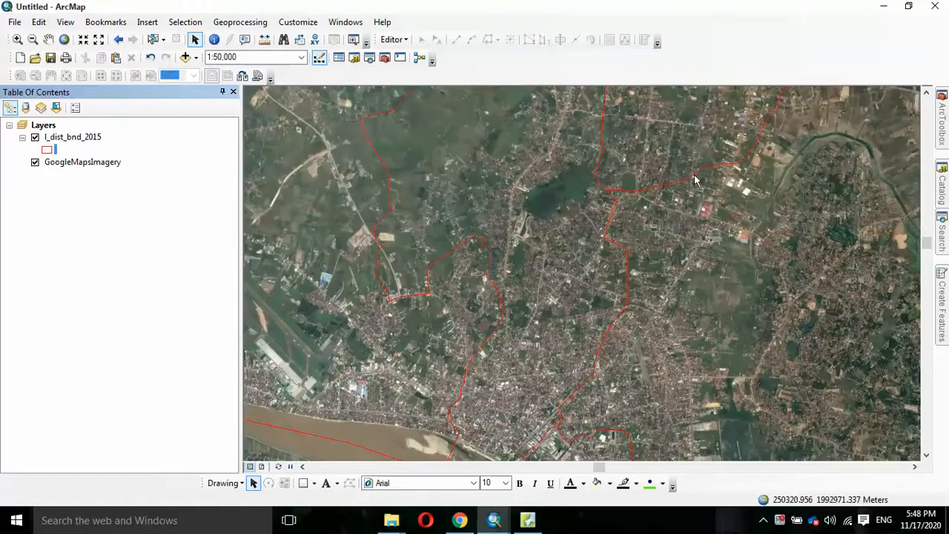
drag(693, 155, 626, 330)
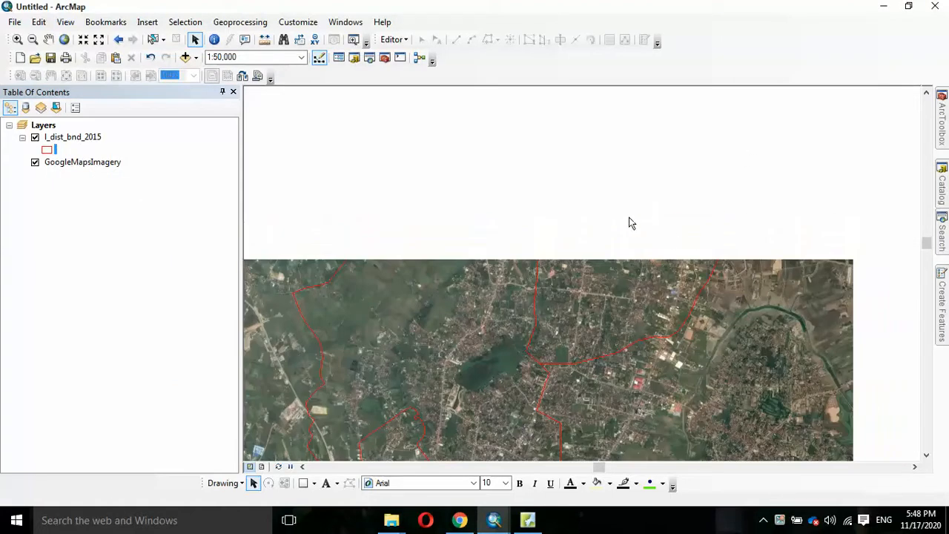
drag(669, 169, 619, 283)
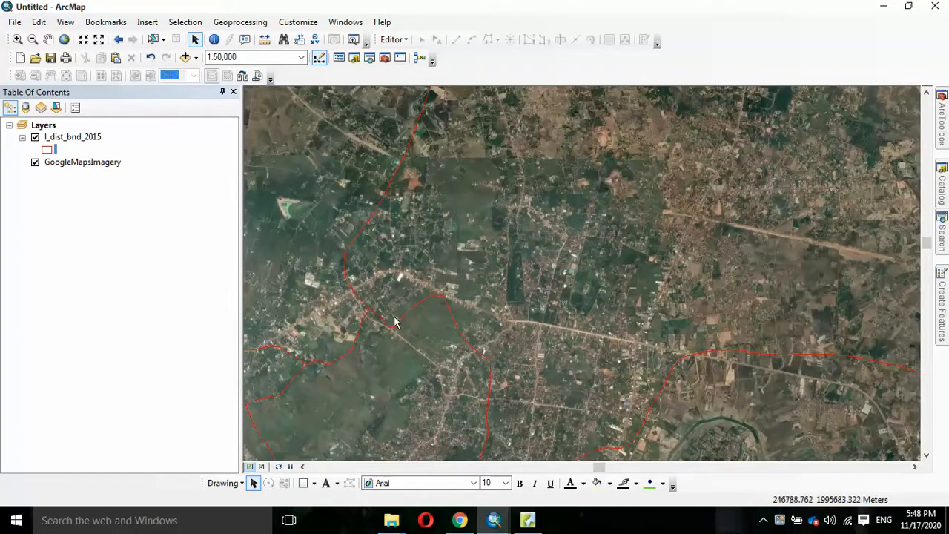
scroll(393, 322, up, 2)
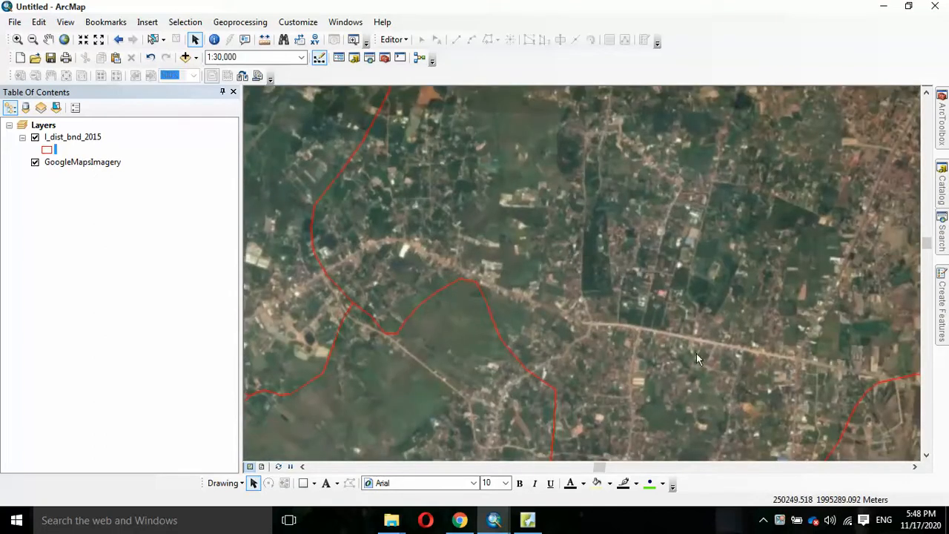
scroll(667, 384, up, 1)
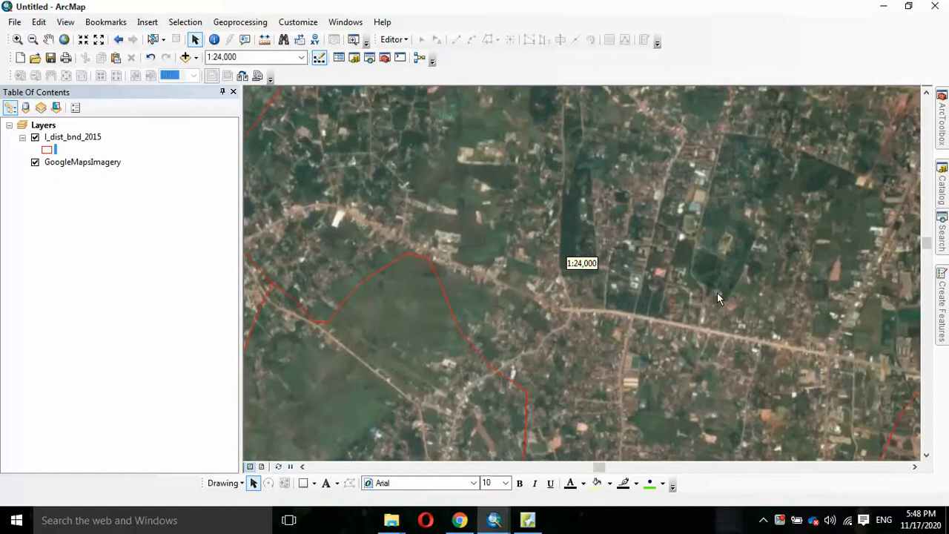
scroll(717, 293, up, 1)
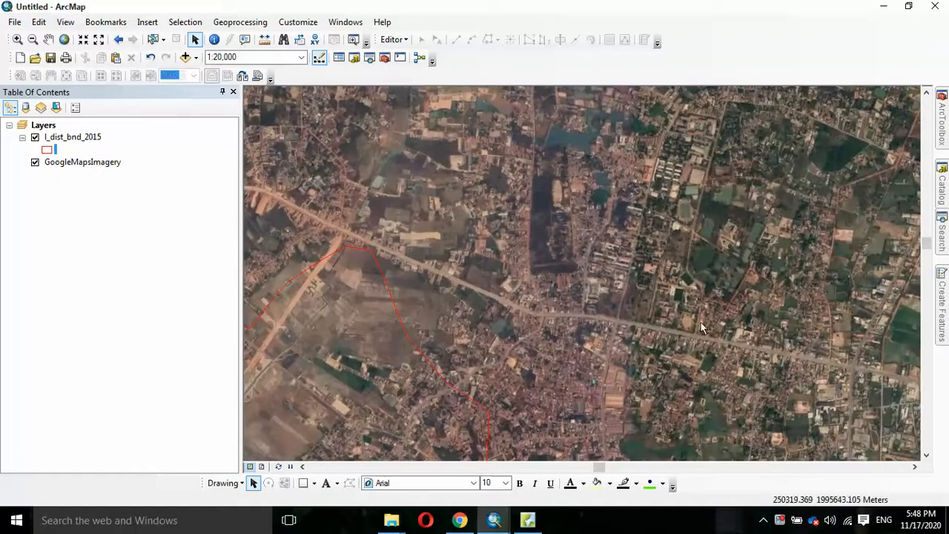
scroll(479, 218, down, 1)
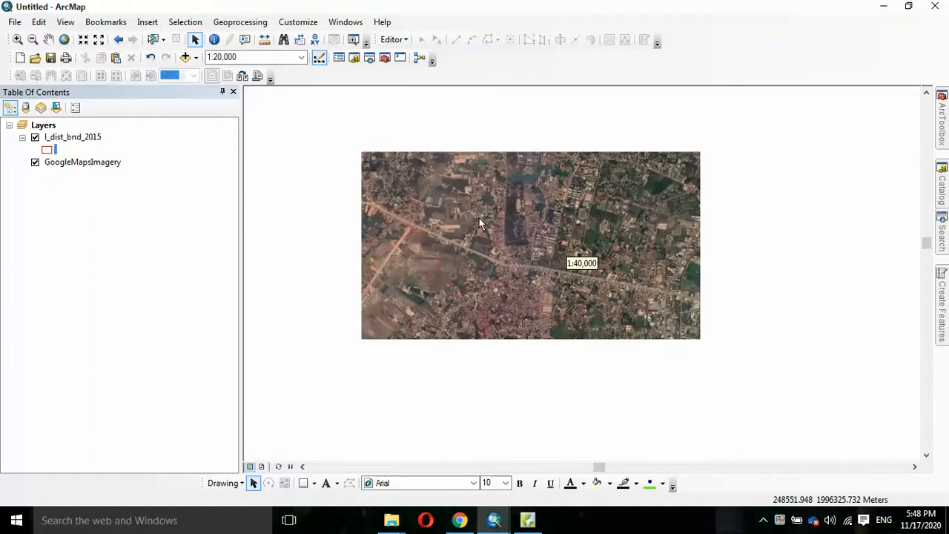
Step: Add the TABI_roads.shp shapefile to the map from the Road folder inside Vector
click(941, 187)
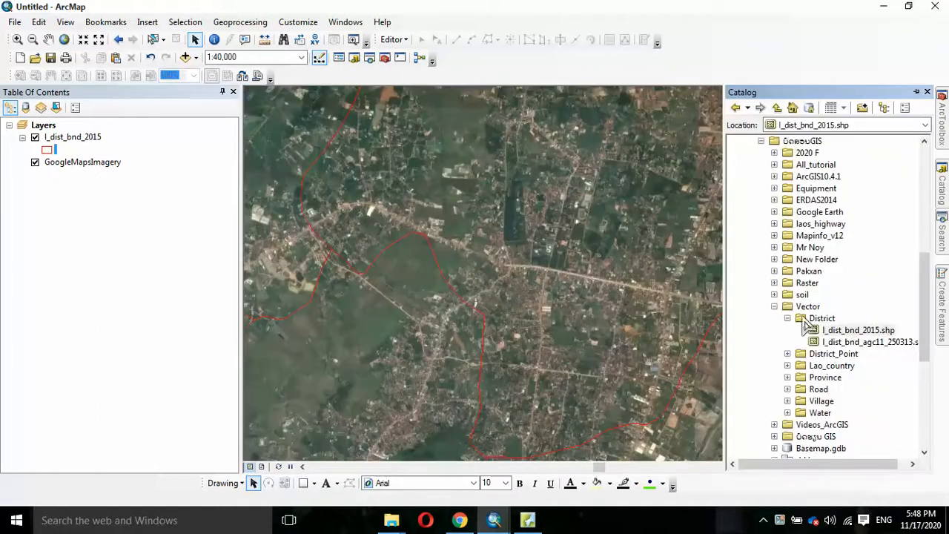
click(774, 306)
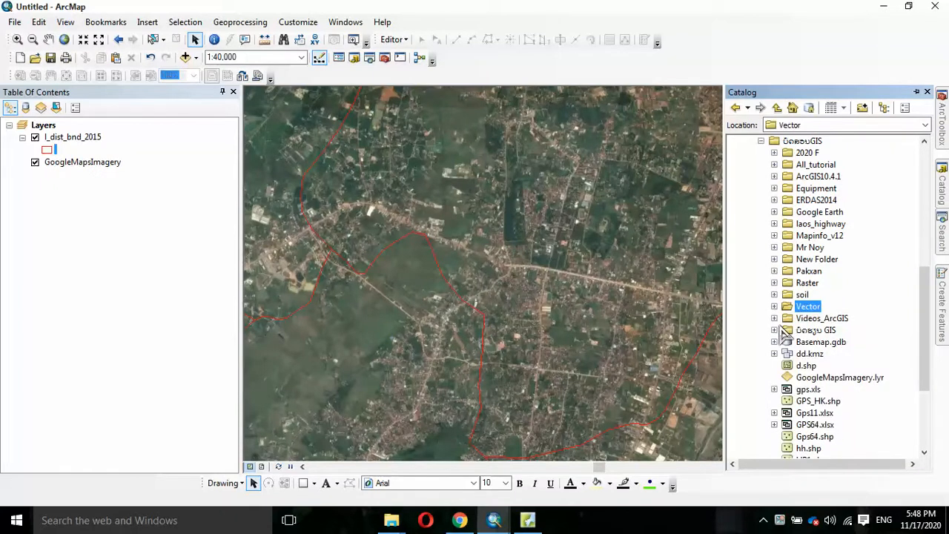
double_click(794, 312)
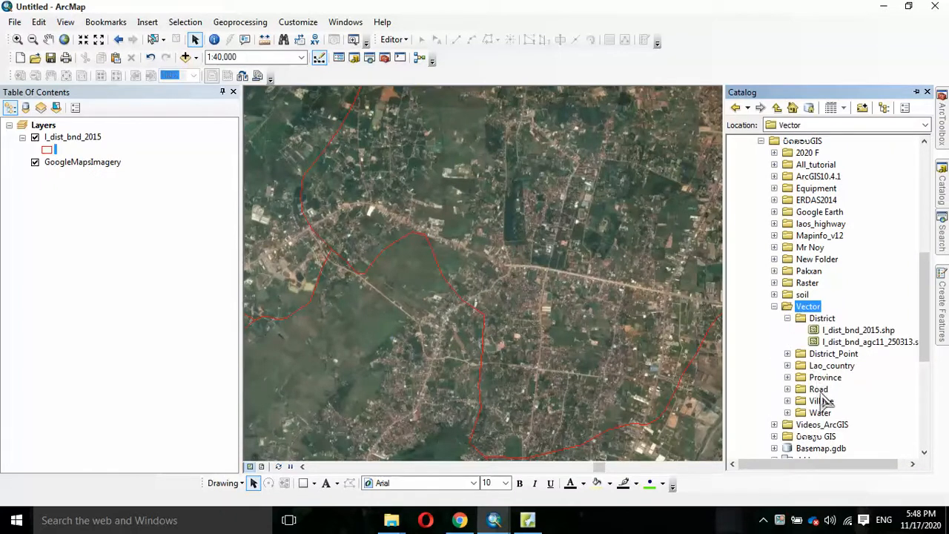
double_click(818, 390)
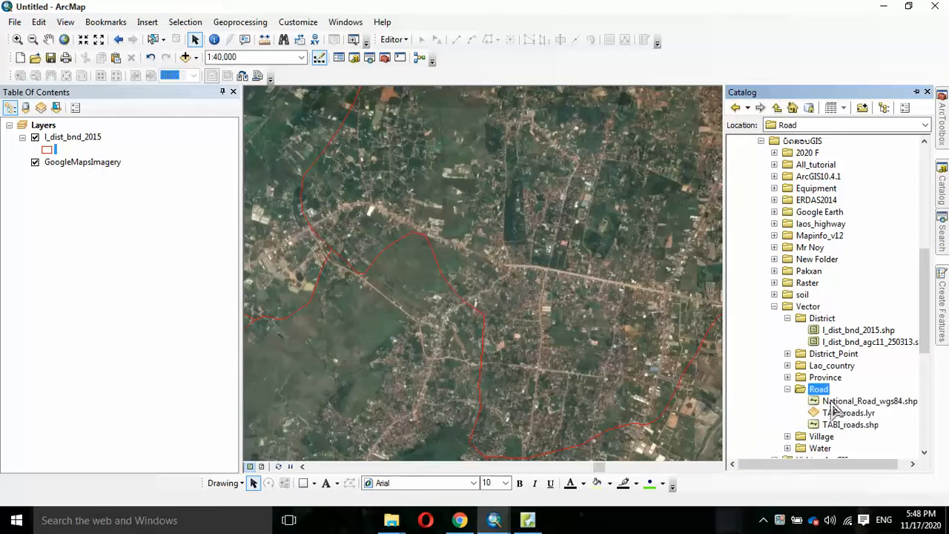
mouse_move(843, 425)
mouse_down()
mouse_move(726, 377)
mouse_move(495, 247)
mouse_up()
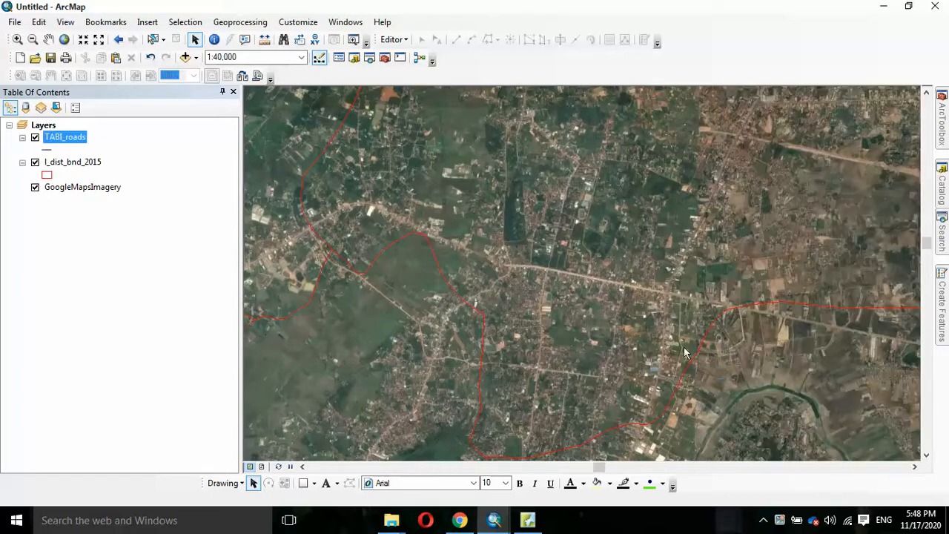
Step: Change the line color of the TABI_roads layer to red and inspect the roads over the imagery
scroll(596, 215, down, 2)
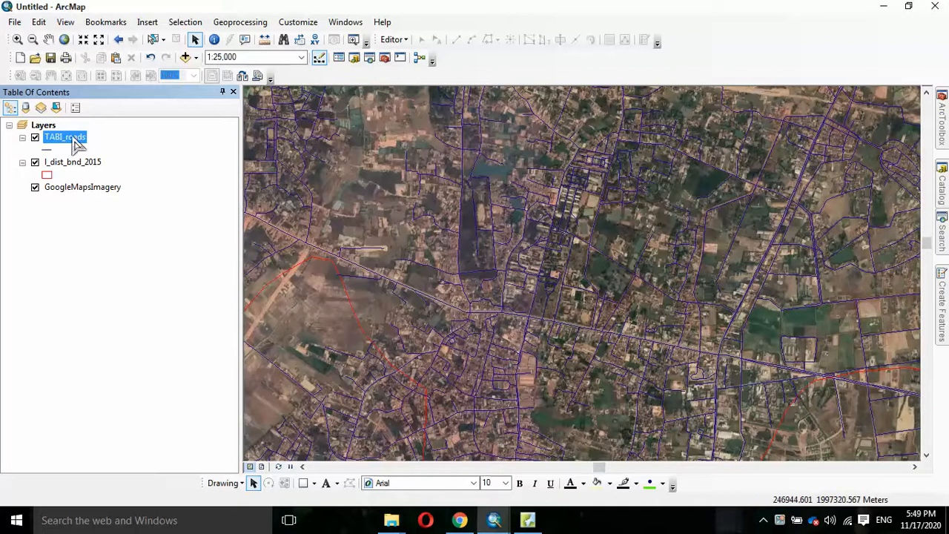
click(50, 150)
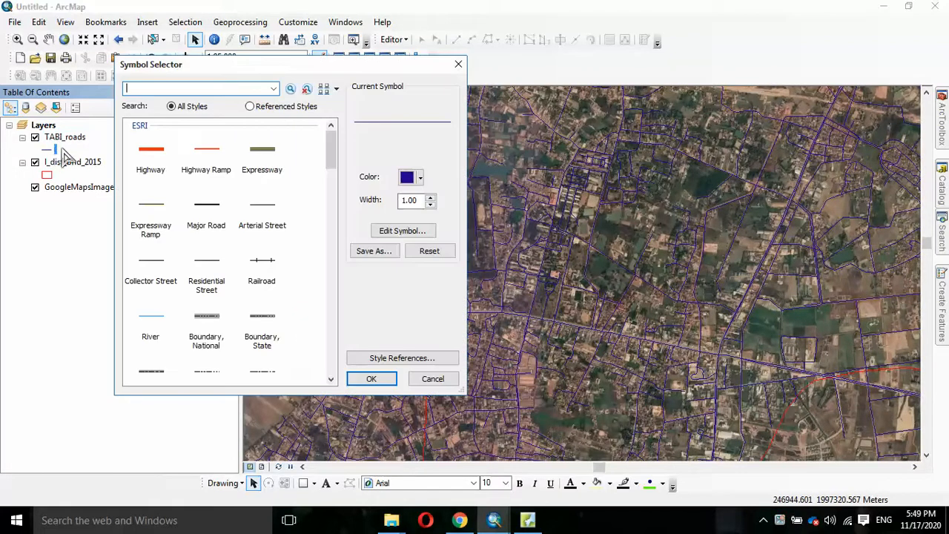
click(415, 178)
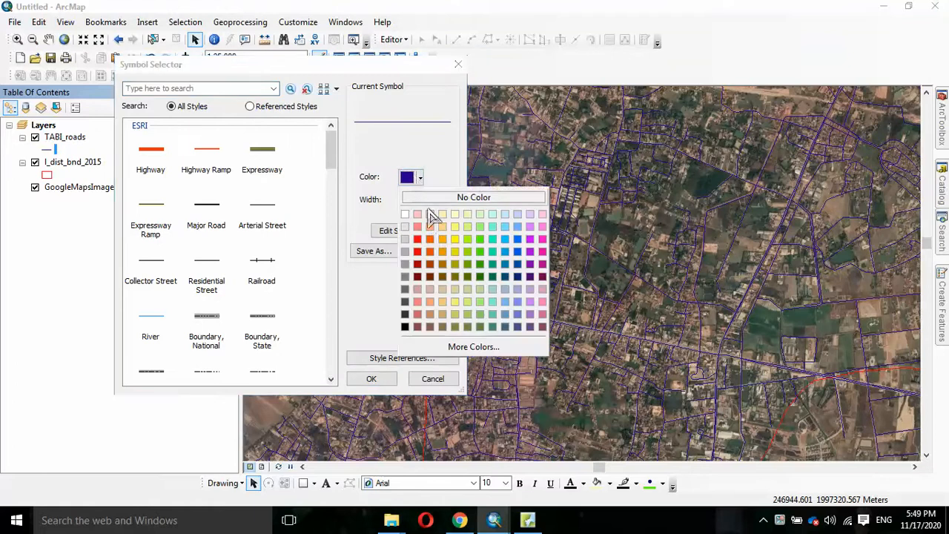
click(420, 243)
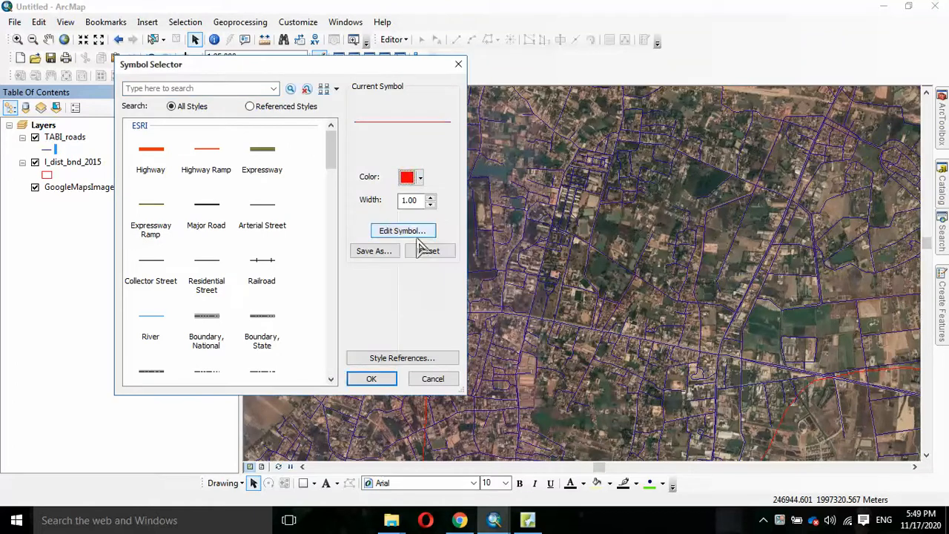
click(368, 379)
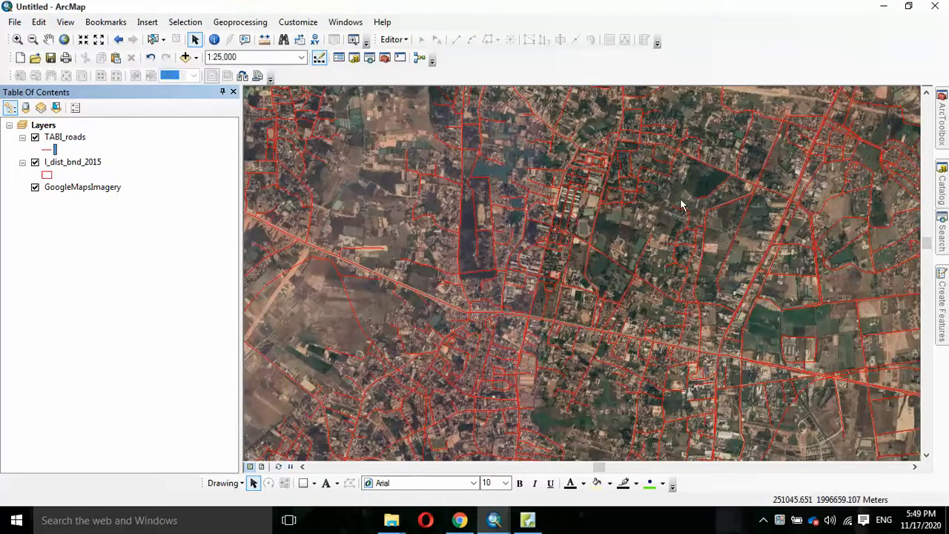
drag(682, 192, 586, 321)
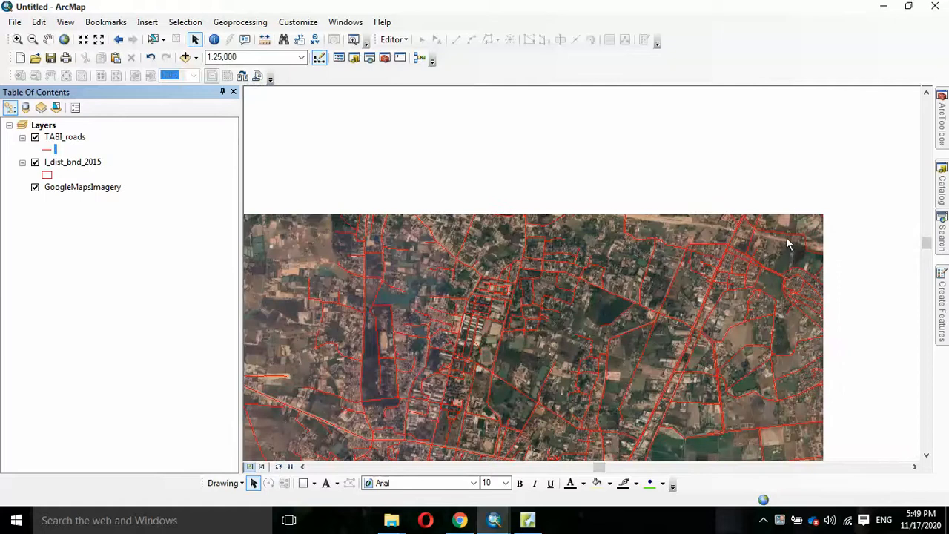
drag(788, 243, 536, 345)
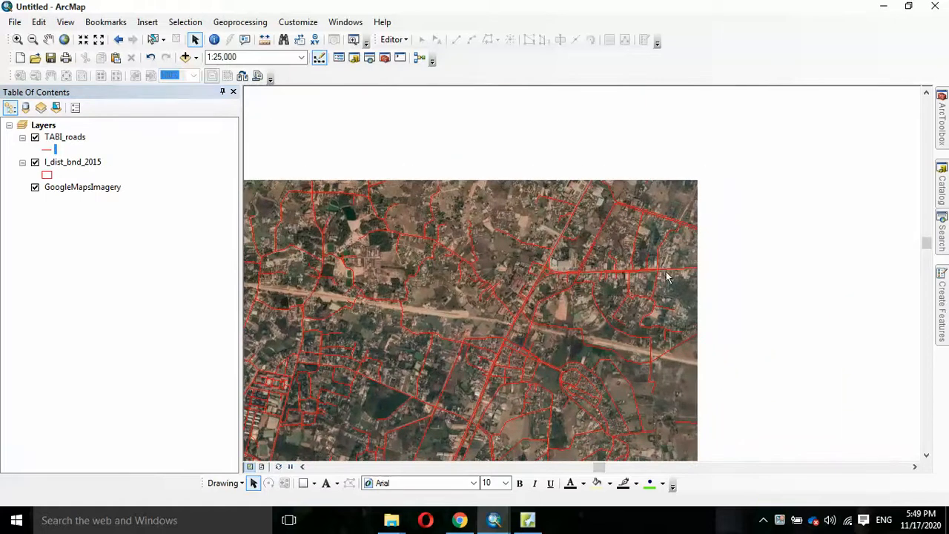
Step: Inspect the road lines over the imagery at several scales and turn off the TABI_roads layer
scroll(547, 262, down, 1)
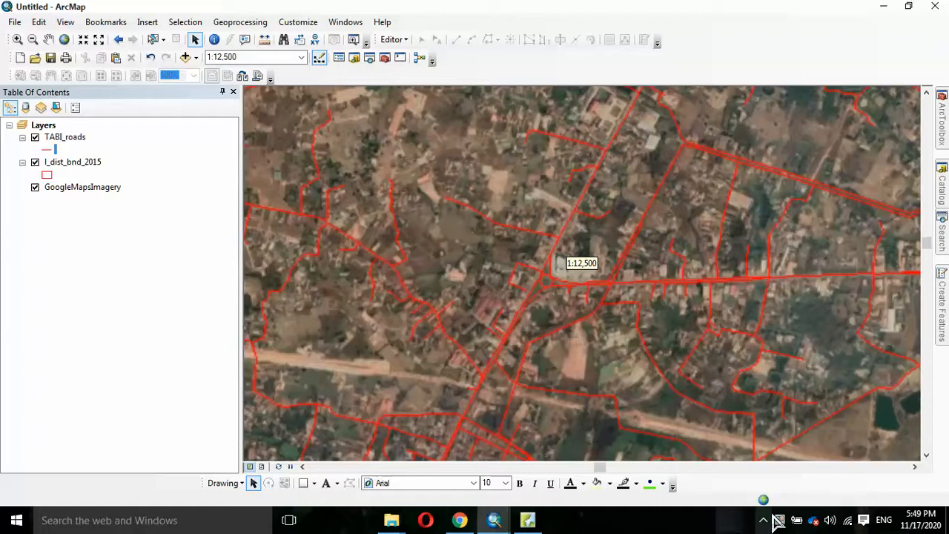
scroll(615, 371, down, 1)
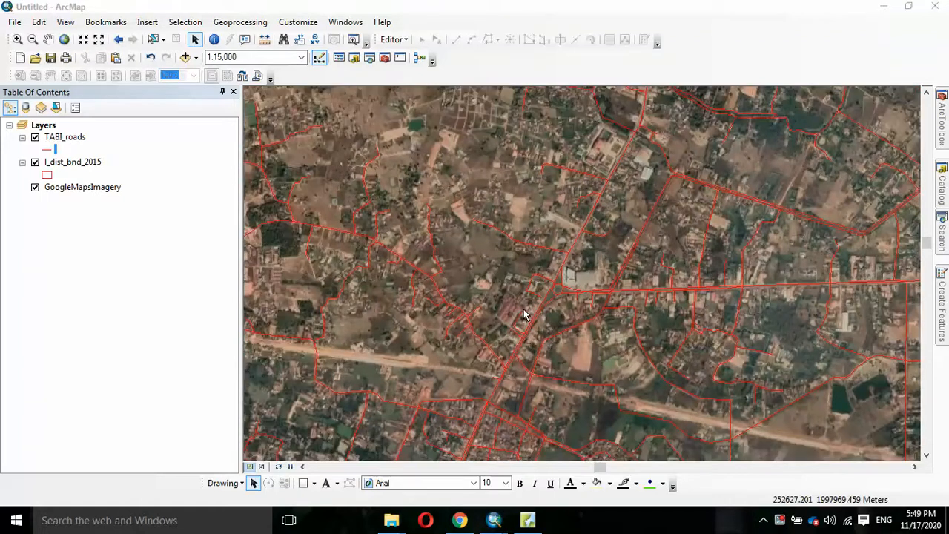
drag(532, 288, 578, 288)
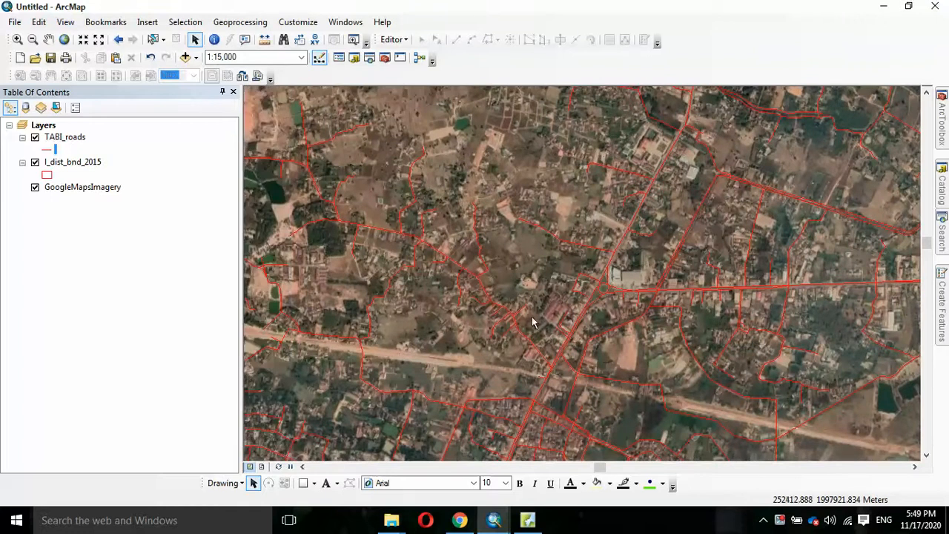
scroll(511, 310, down, 6)
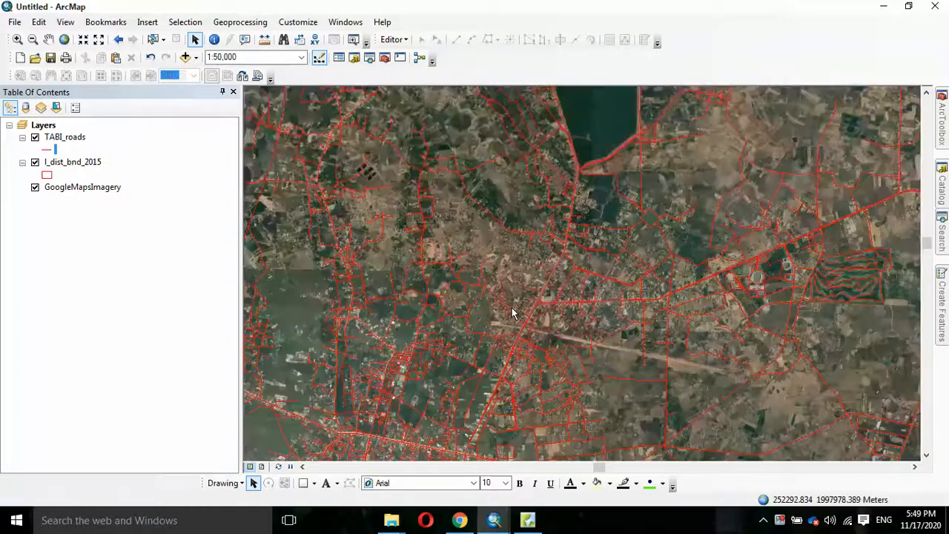
scroll(511, 310, down, 1)
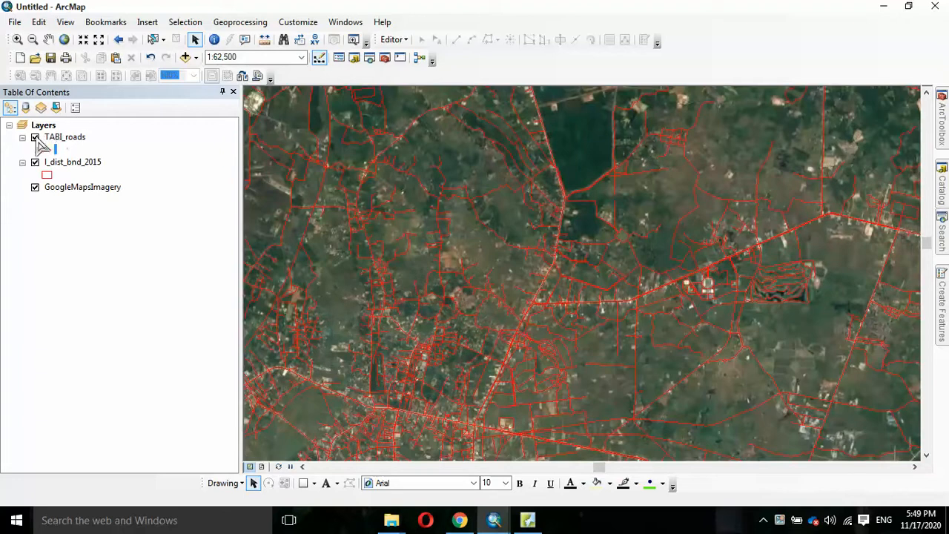
click(35, 138)
Step: Add the l_hyp100_111016.shp shapefile to the map from the Water folder inside Vector
scroll(437, 235, down, 5)
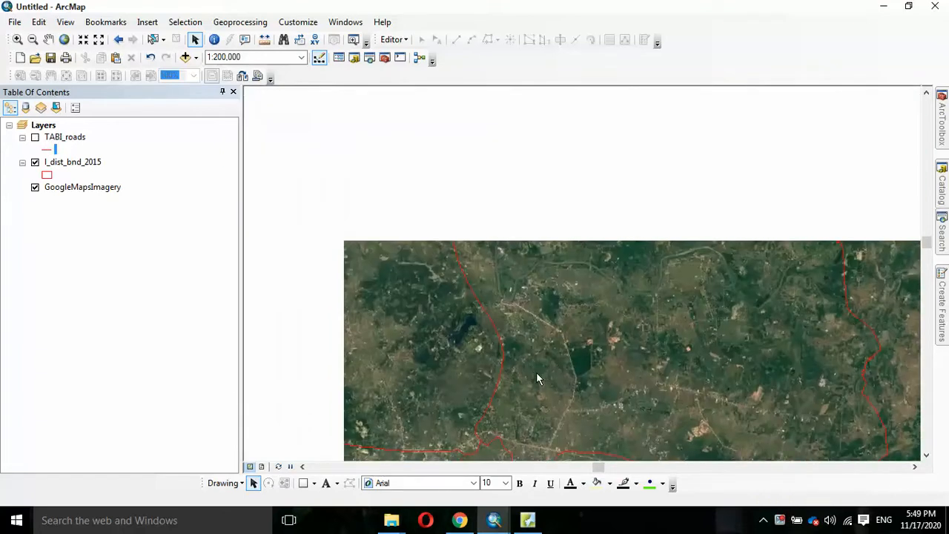
scroll(517, 264, down, 3)
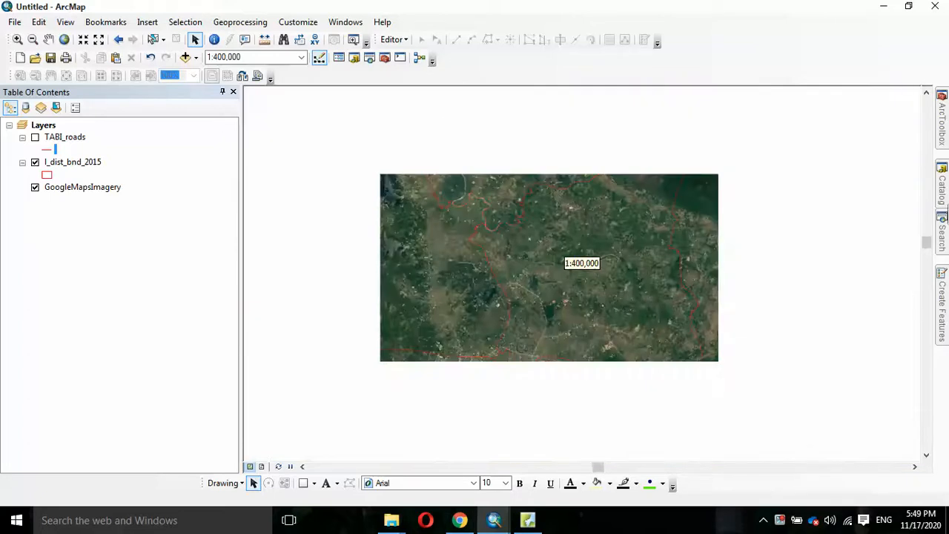
mouse_move(945, 192)
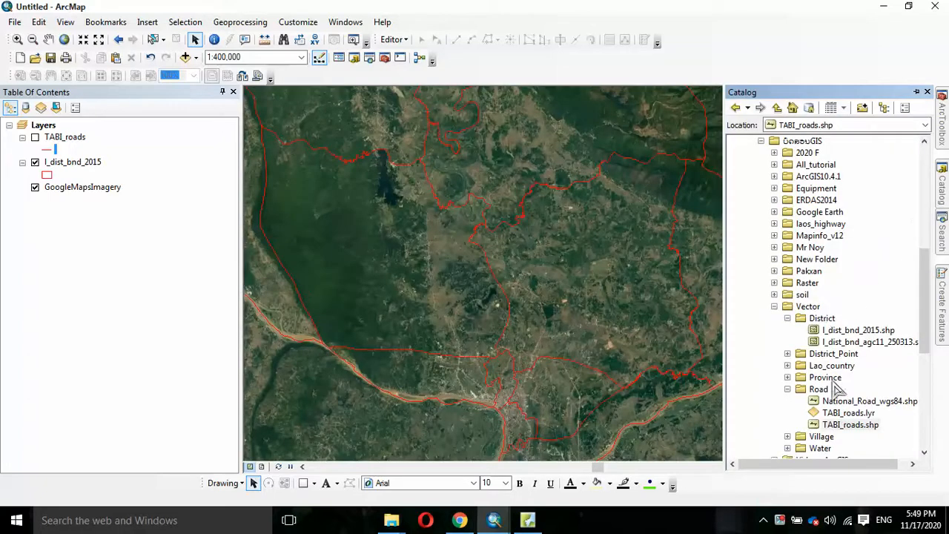
scroll(827, 391, down, 1)
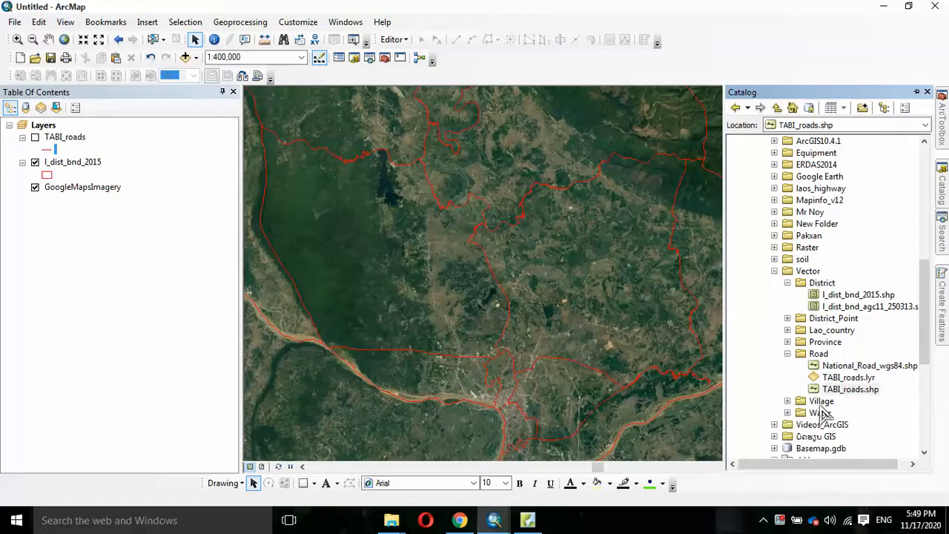
double_click(820, 413)
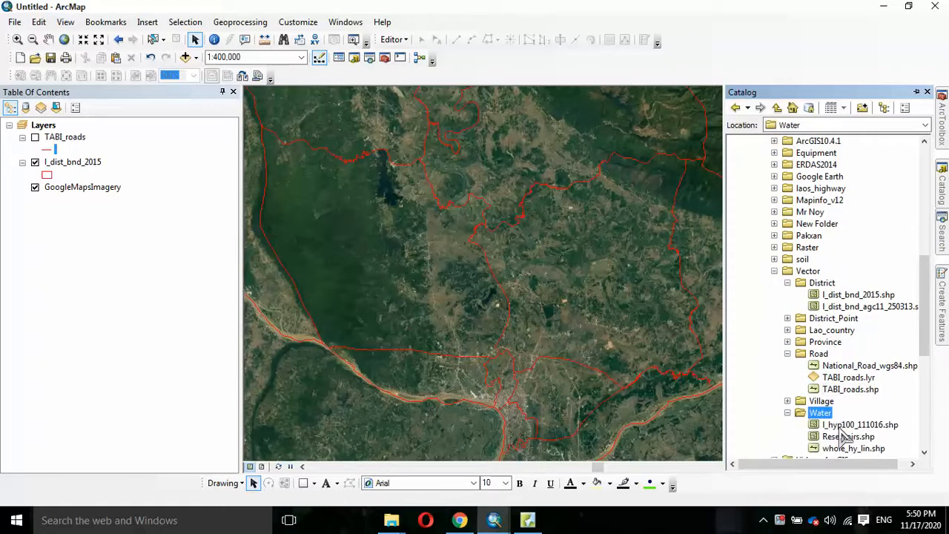
mouse_move(848, 425)
mouse_down()
mouse_move(635, 438)
mouse_move(600, 330)
mouse_up()
Step: Change the fill color of the l_hyp100_111016 water layer to blue
drag(504, 381, 541, 234)
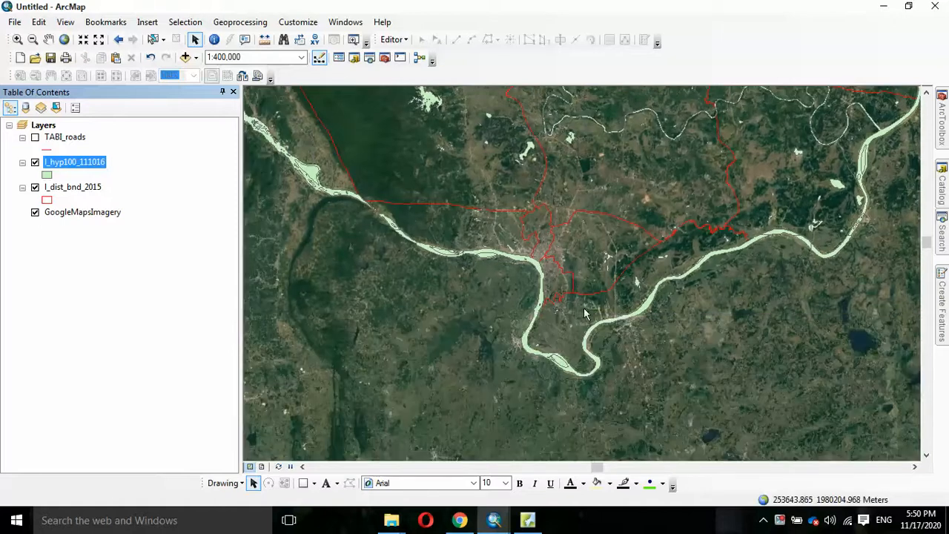
scroll(565, 352, down, 2)
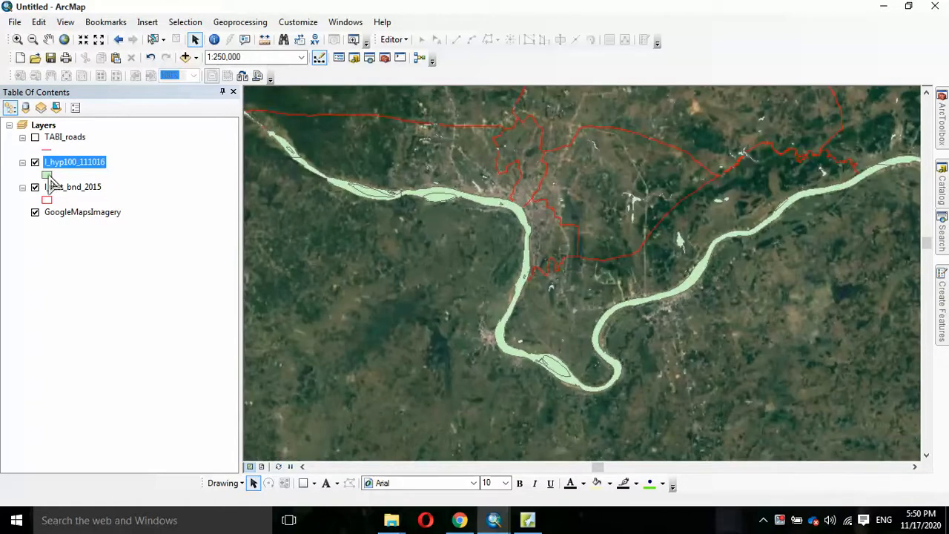
click(46, 175)
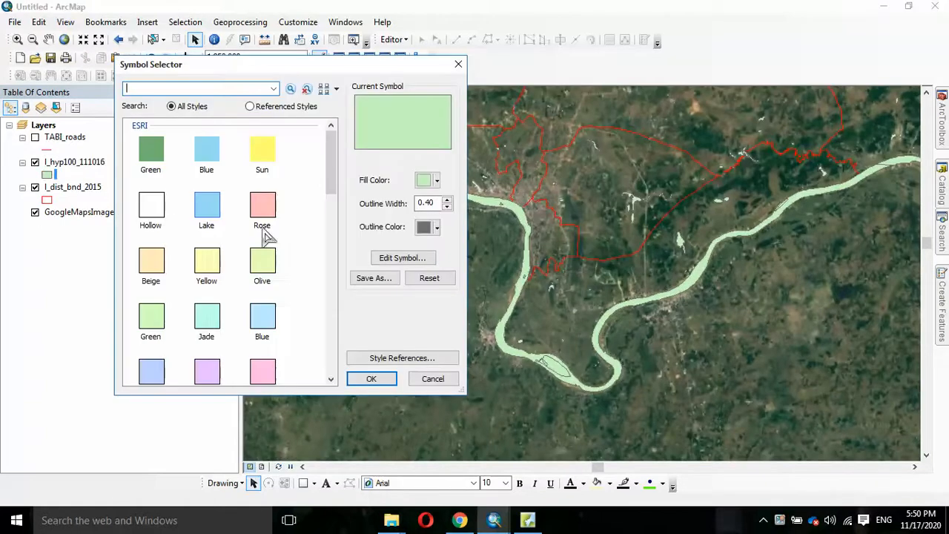
click(436, 180)
click(522, 248)
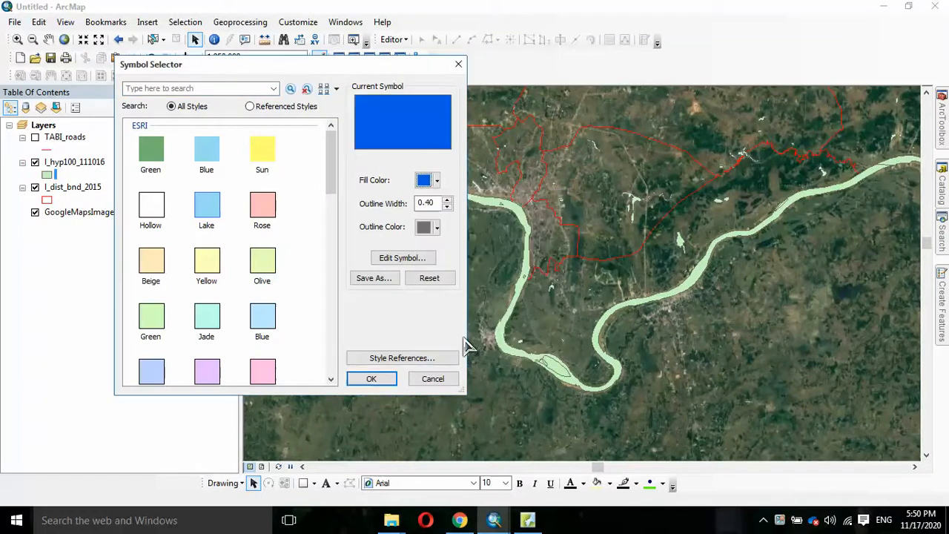
click(372, 379)
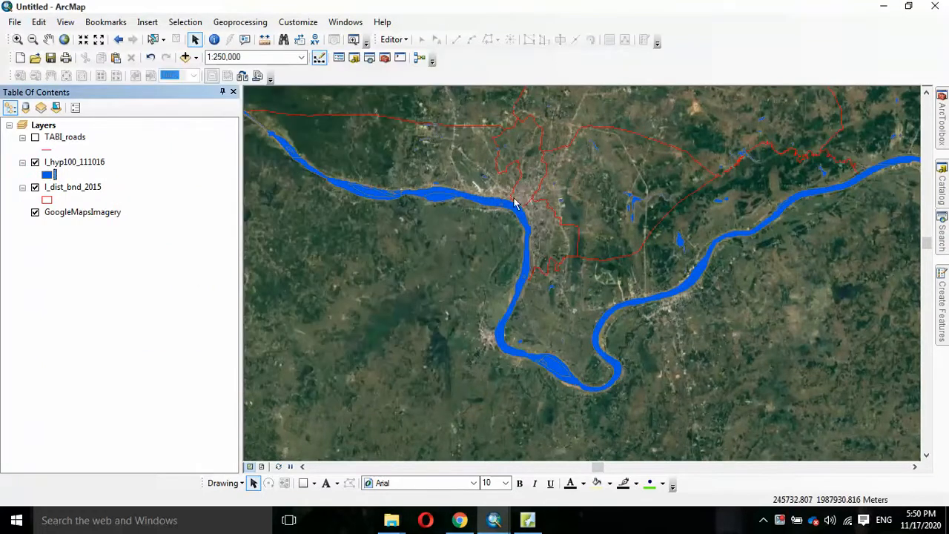
Step: Examine the water polygons northward to the large reservoir, toggling the l_hyp100_111016 layer's visibility to compare it with the imagery
drag(515, 202, 557, 412)
drag(598, 213, 631, 335)
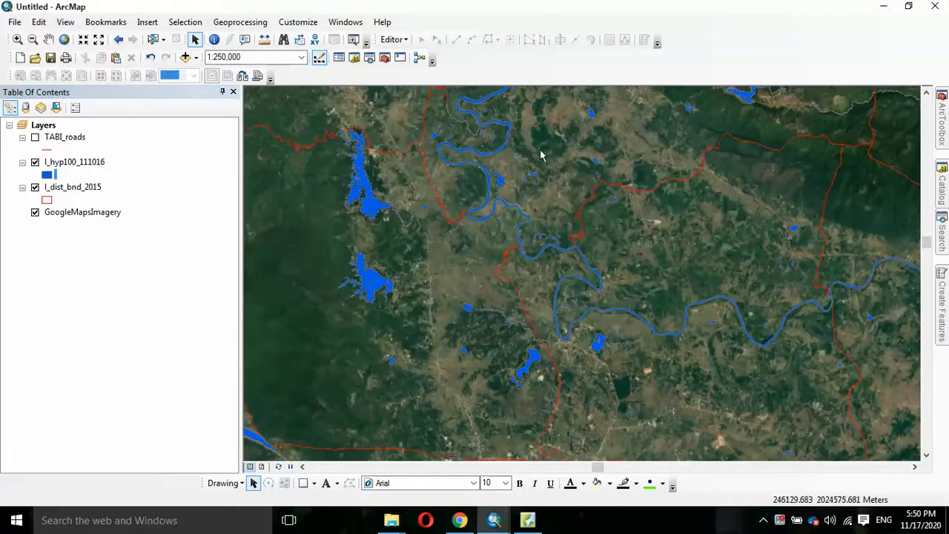
drag(540, 152, 531, 345)
drag(511, 215, 524, 397)
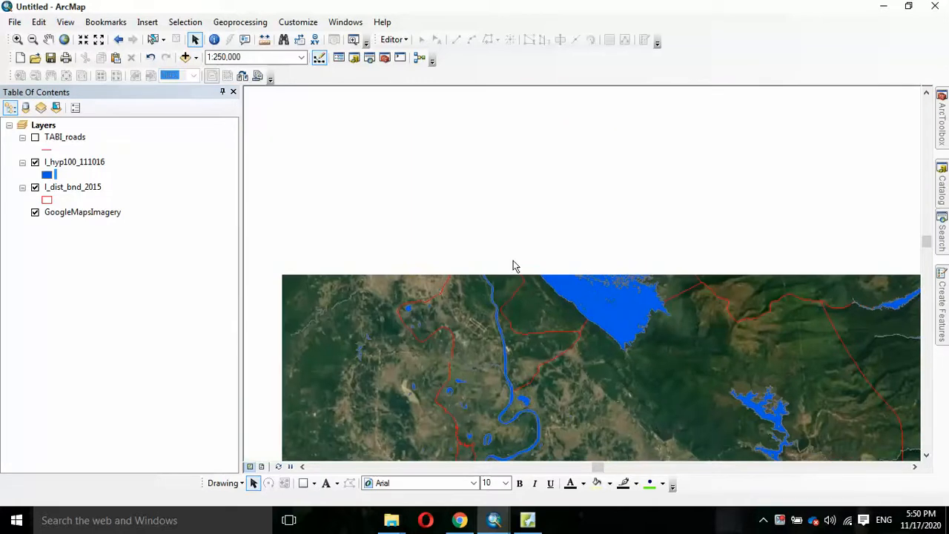
drag(510, 212, 412, 343)
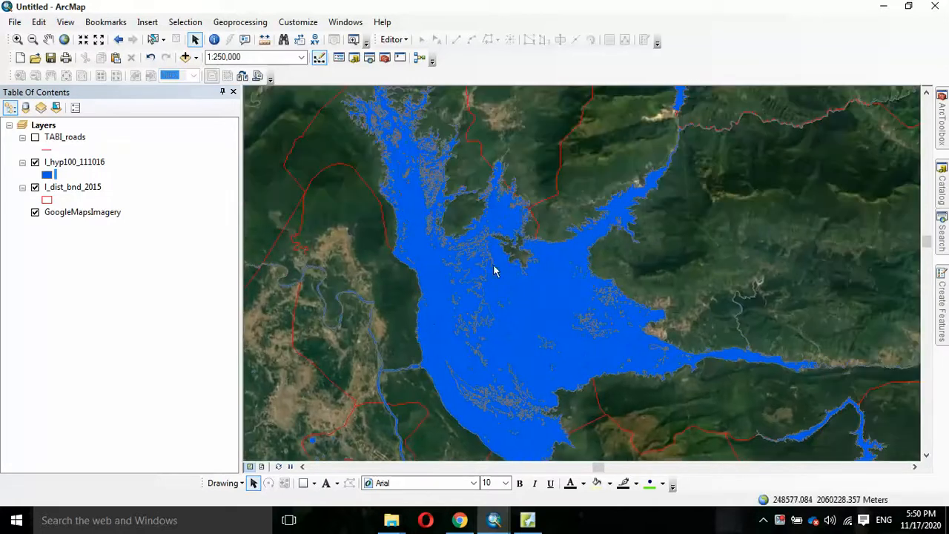
click(36, 162)
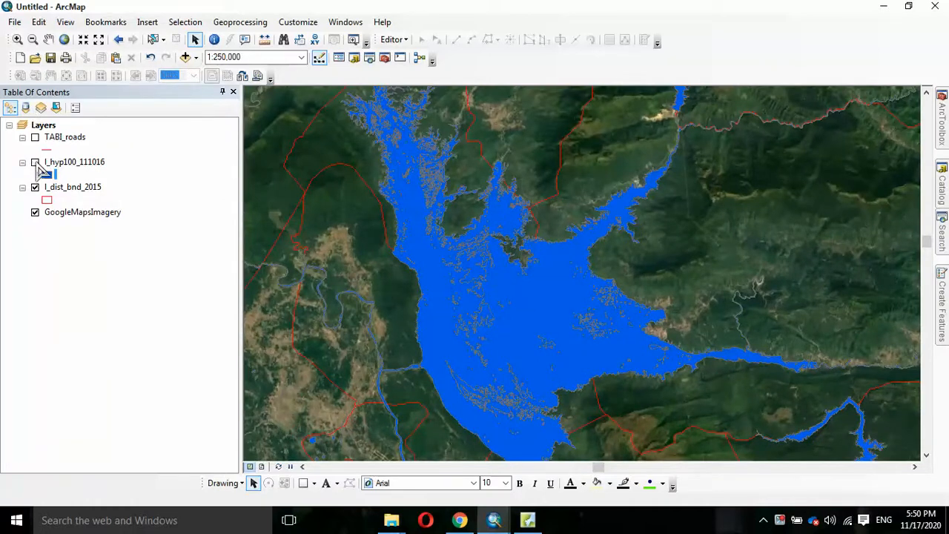
click(36, 163)
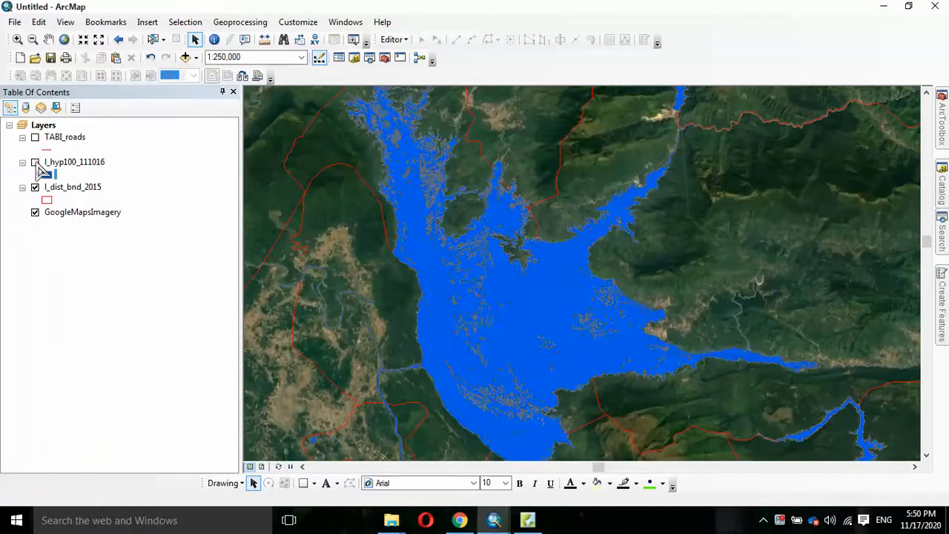